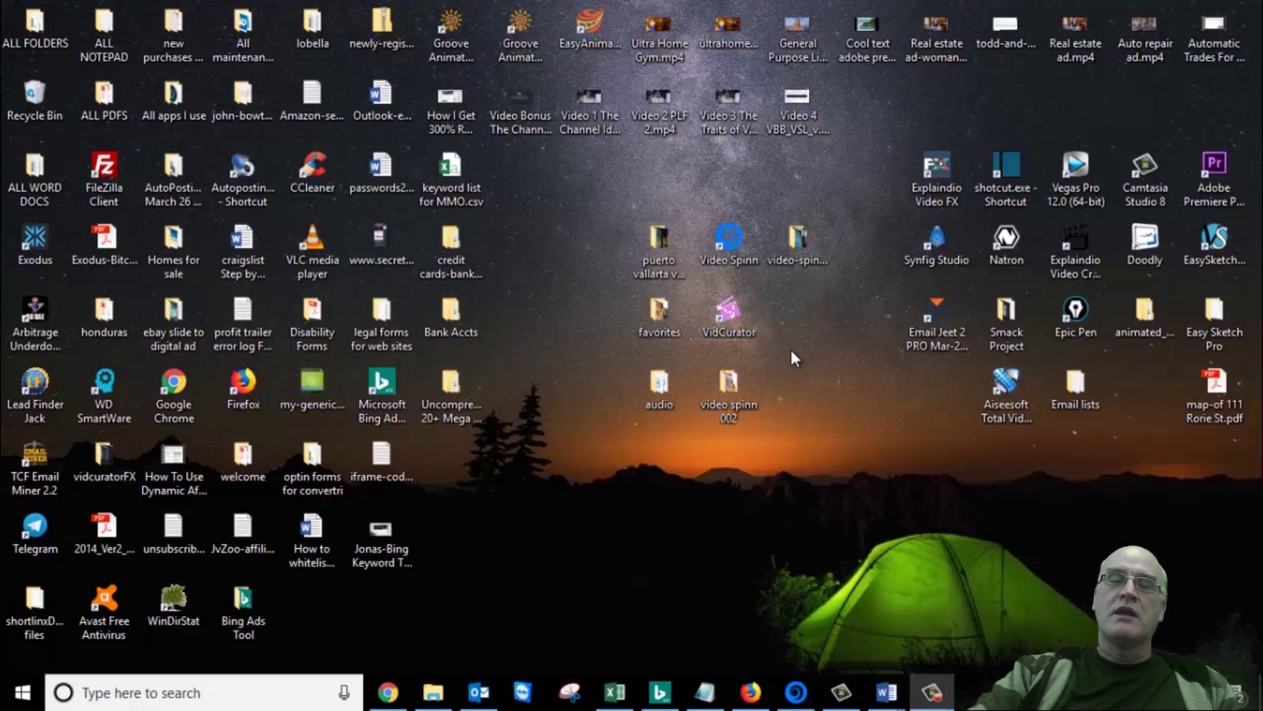
# Launch VidCuratorFX, log in, and dismiss the JSON login error window.
pyautogui.doubleClick(729, 310)
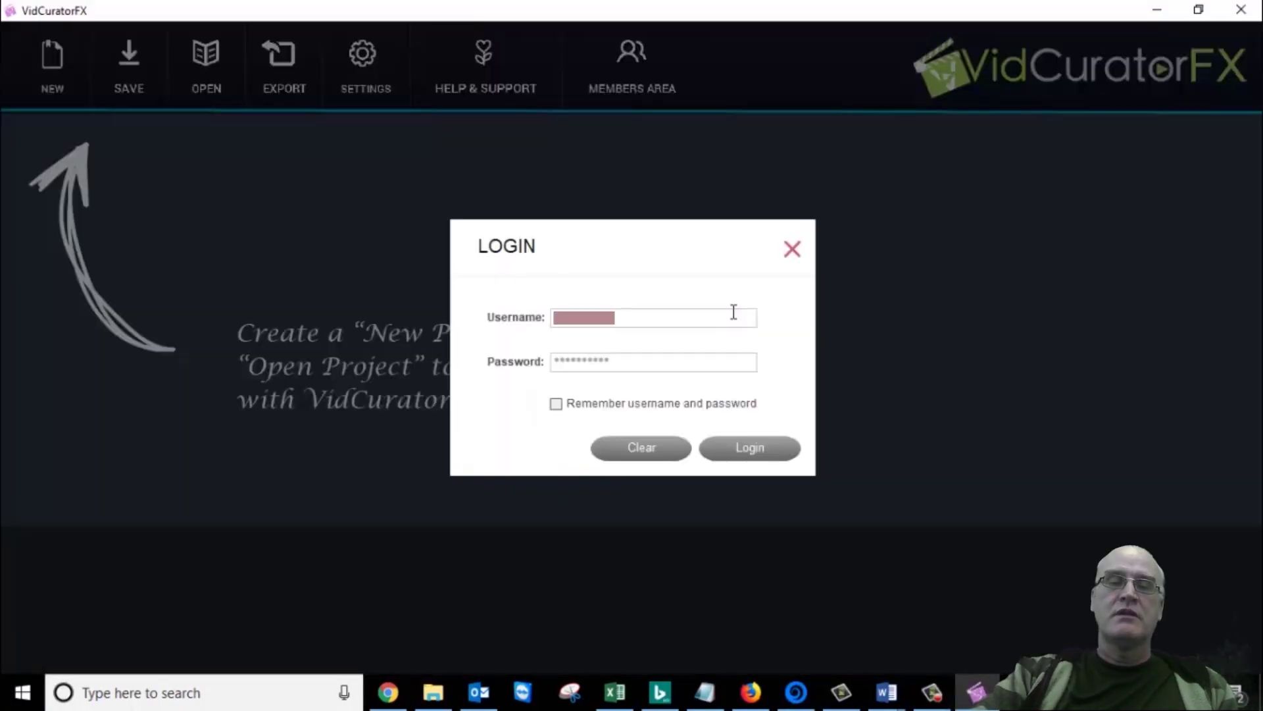
pyautogui.click(757, 447)
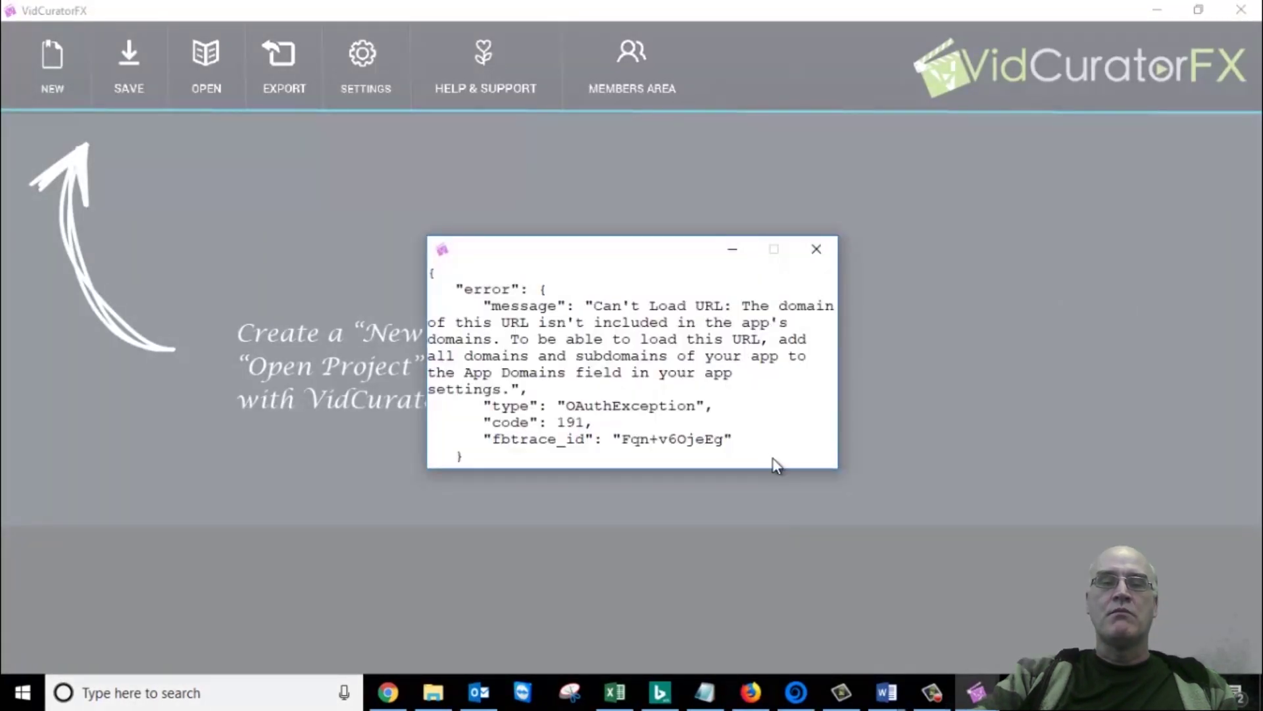
pyautogui.moveTo(672, 244); pyautogui.dragTo(579, 245)
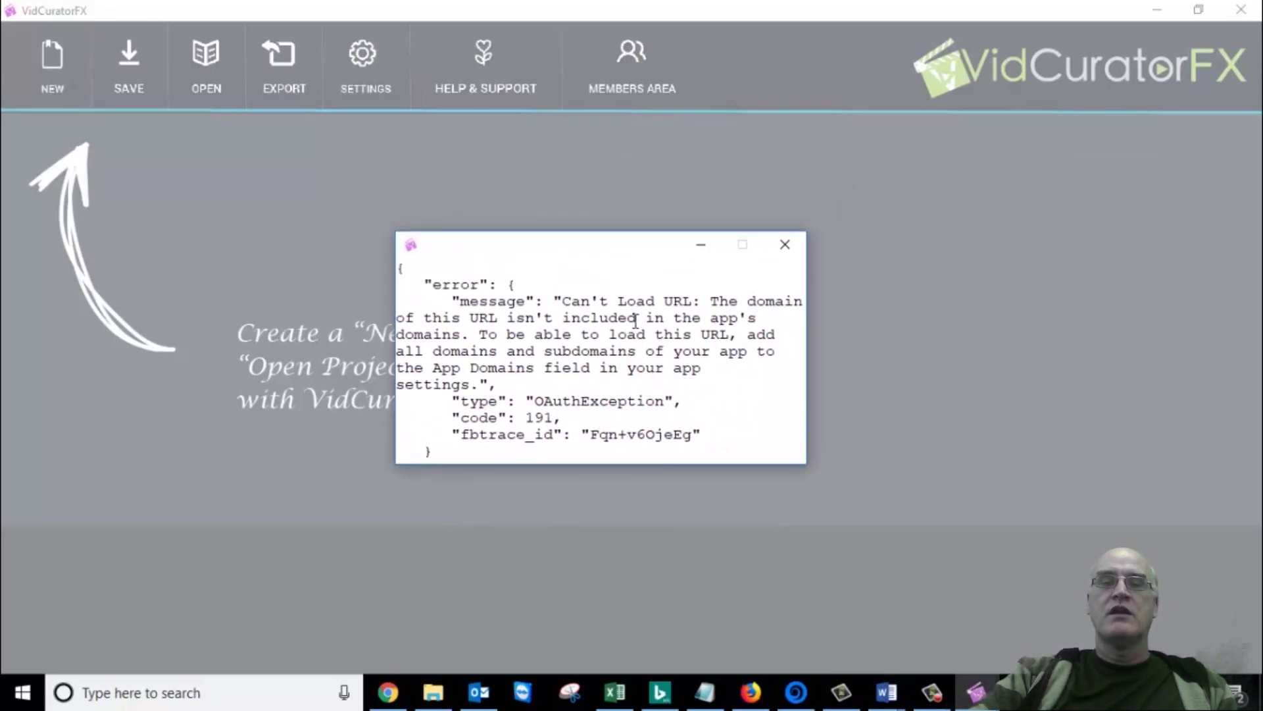
pyautogui.moveTo(660, 246); pyautogui.dragTo(661, 279)
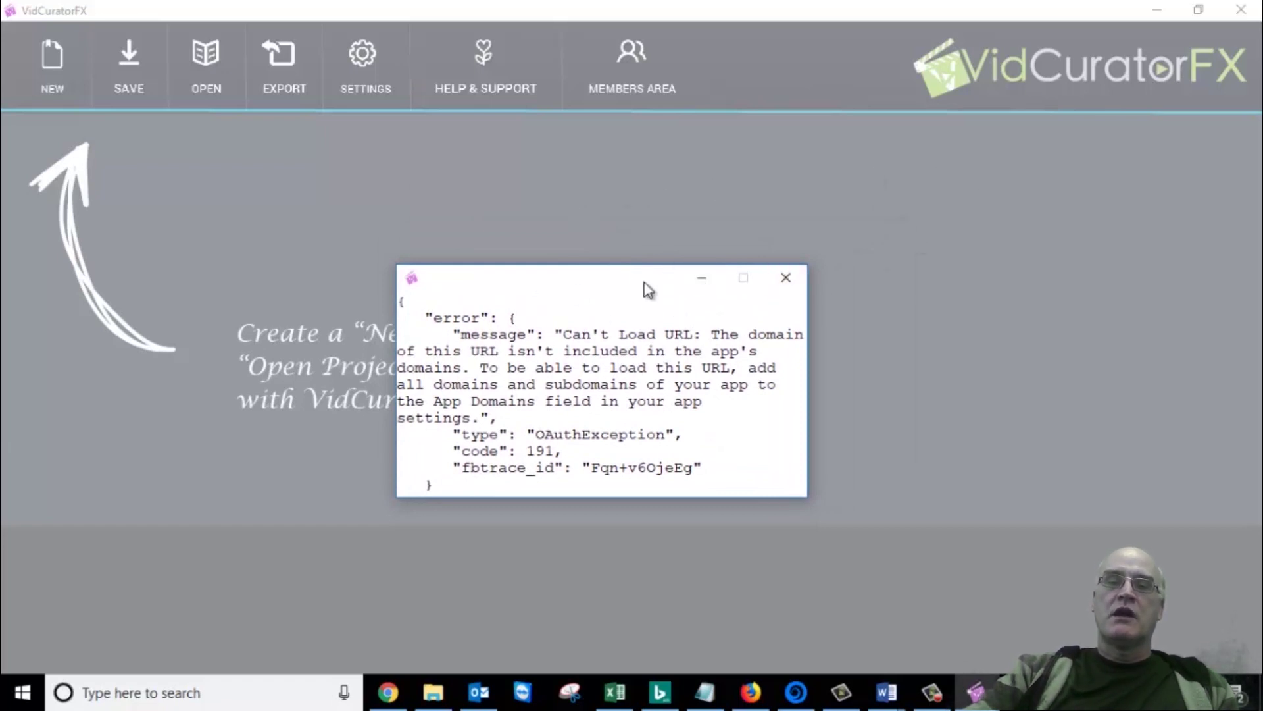
pyautogui.moveTo(645, 283); pyautogui.dragTo(738, 285)
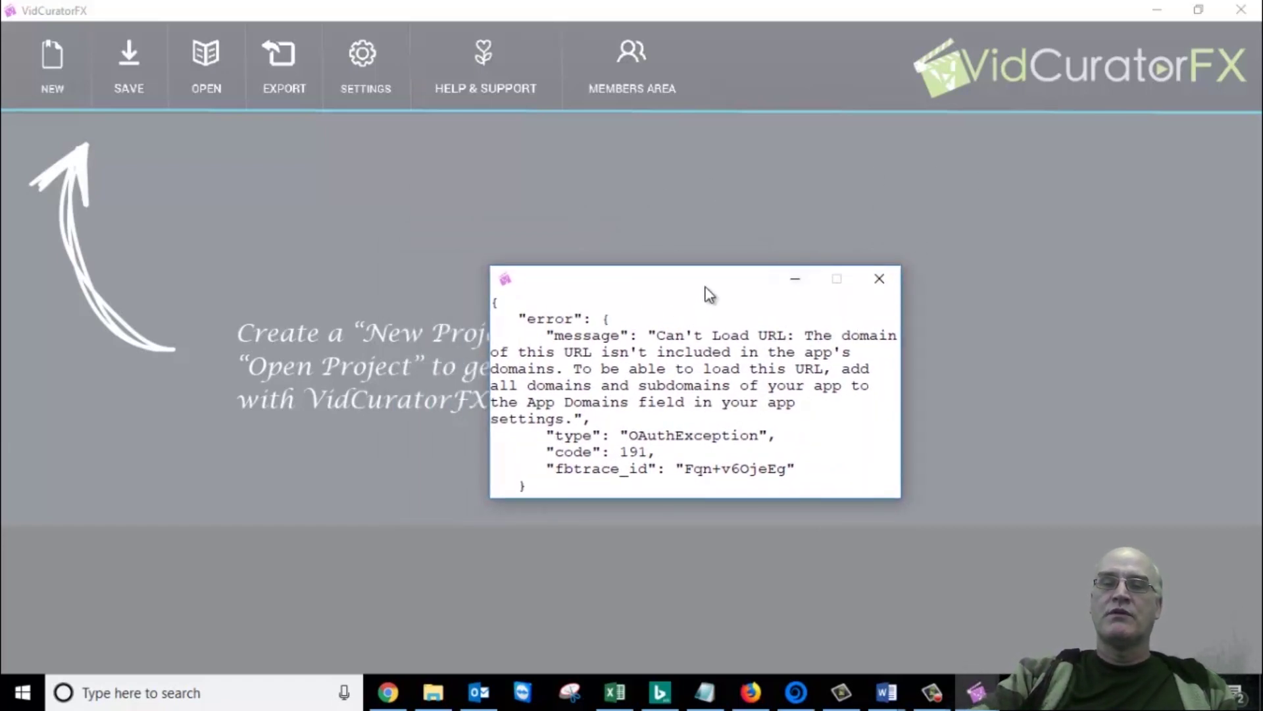
pyautogui.moveTo(734, 287); pyautogui.dragTo(658, 290)
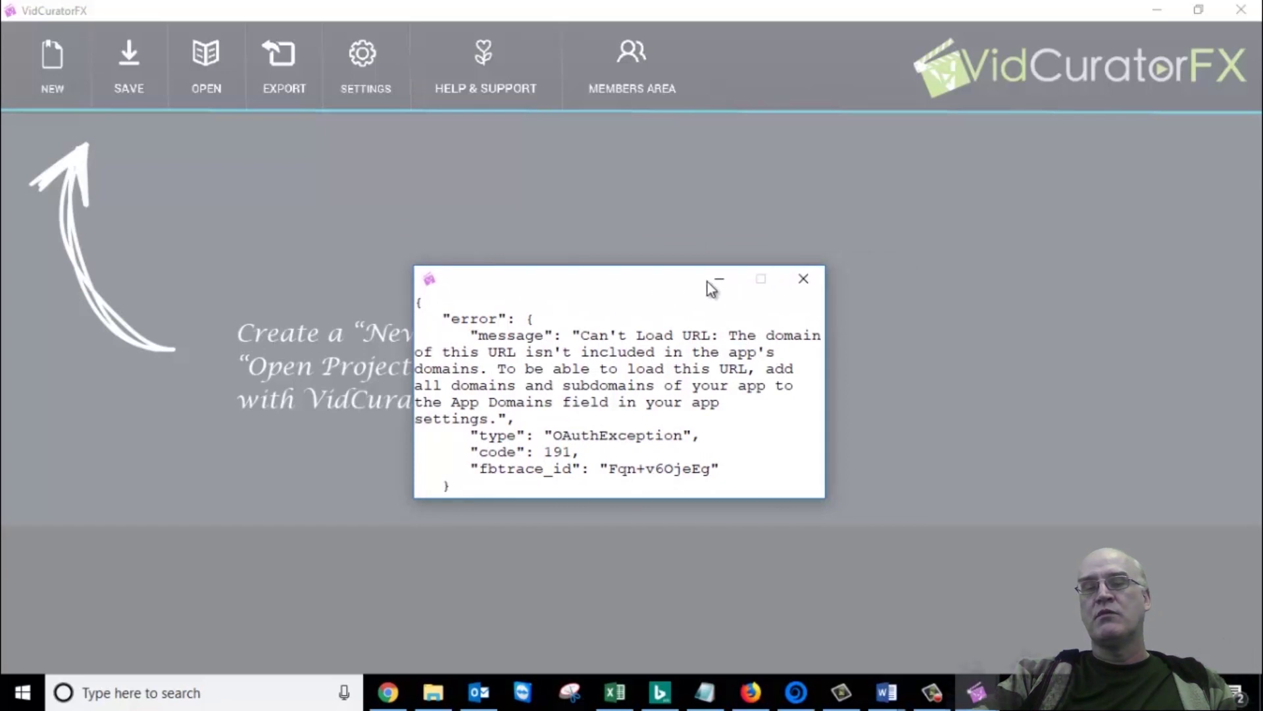
pyautogui.press('Escape')
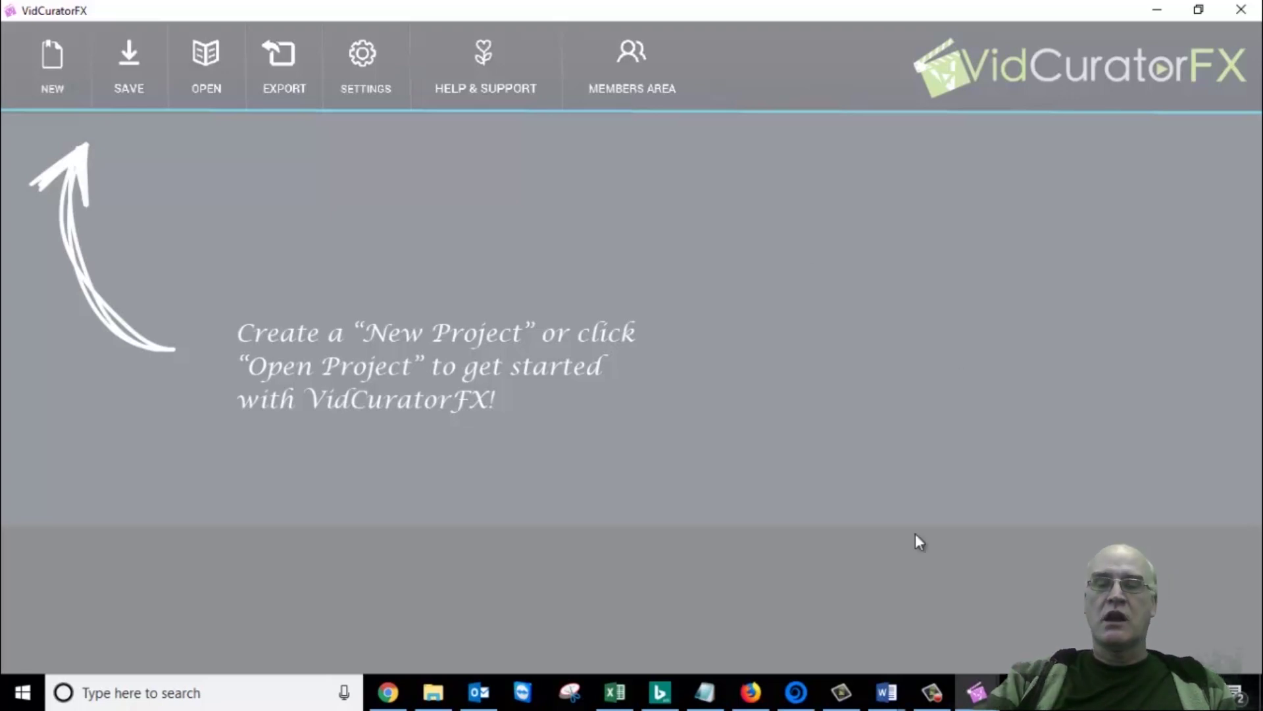
pyautogui.click(386, 699)
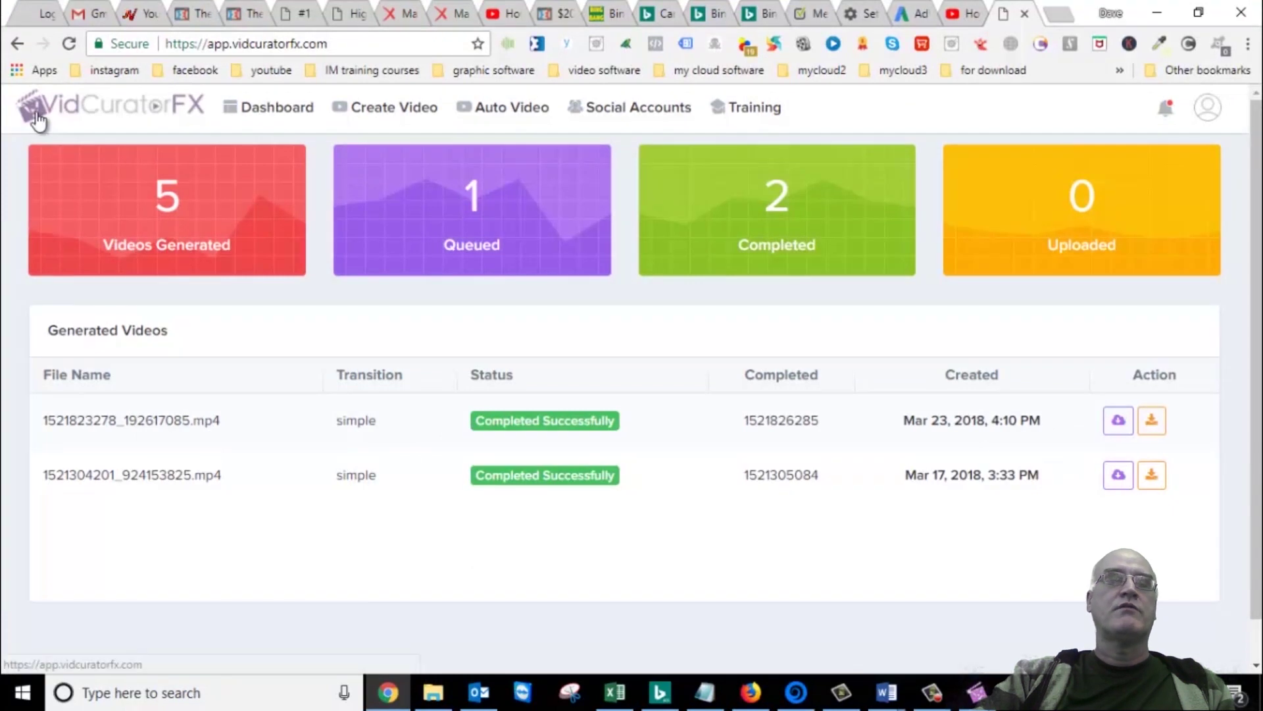
# Open Auto Video in Chrome, sign in, and reload the Auto Videos Created list.
pyautogui.scroll(-1, 665, 315)
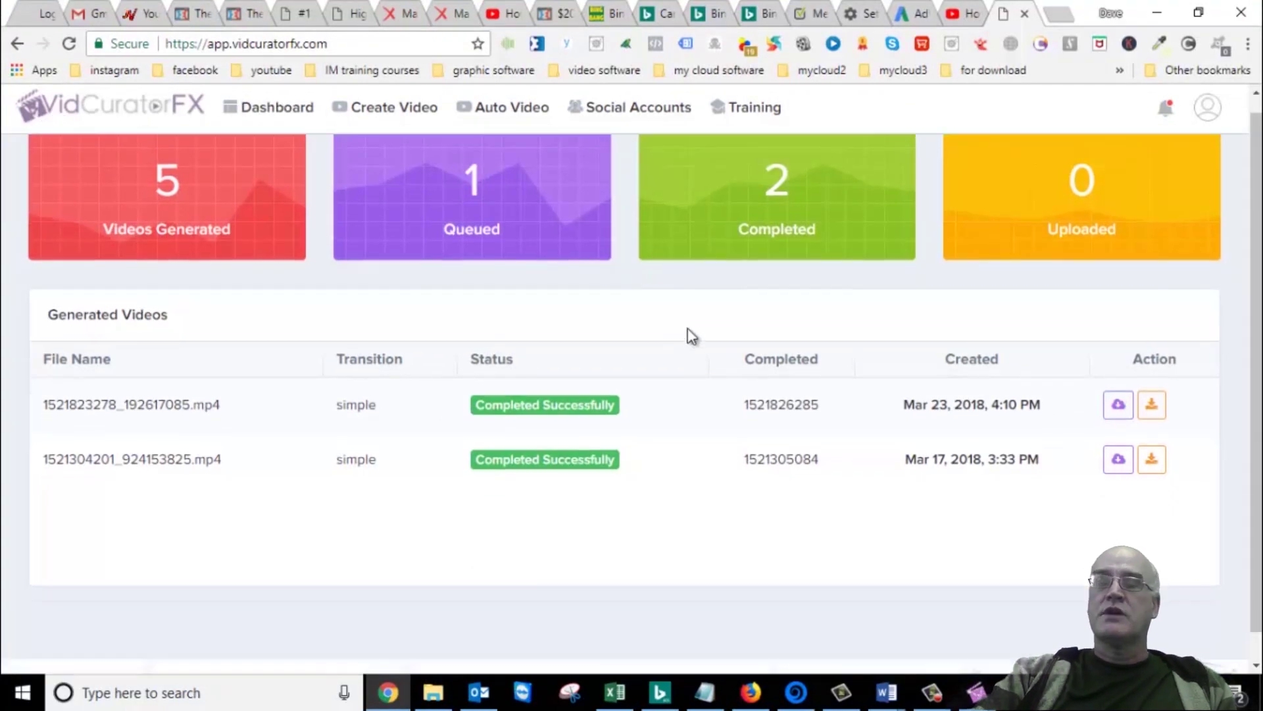
pyautogui.scroll(1, 673, 333)
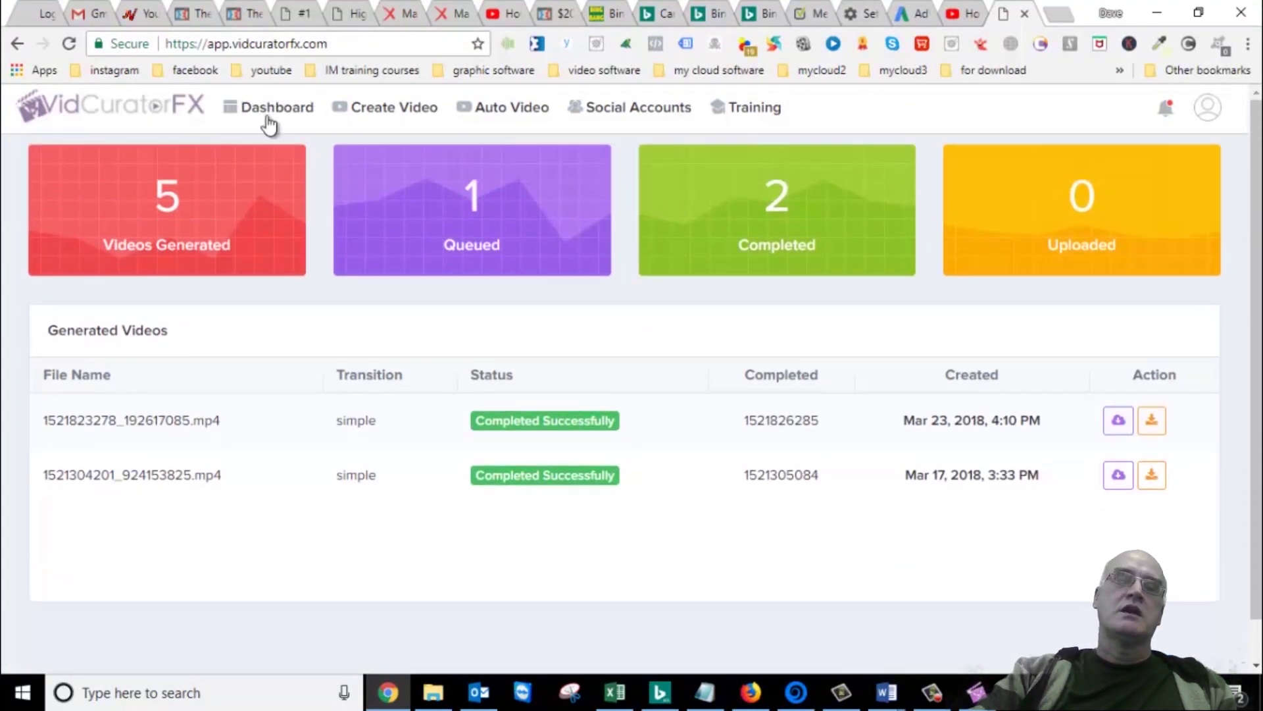
pyautogui.click(513, 108)
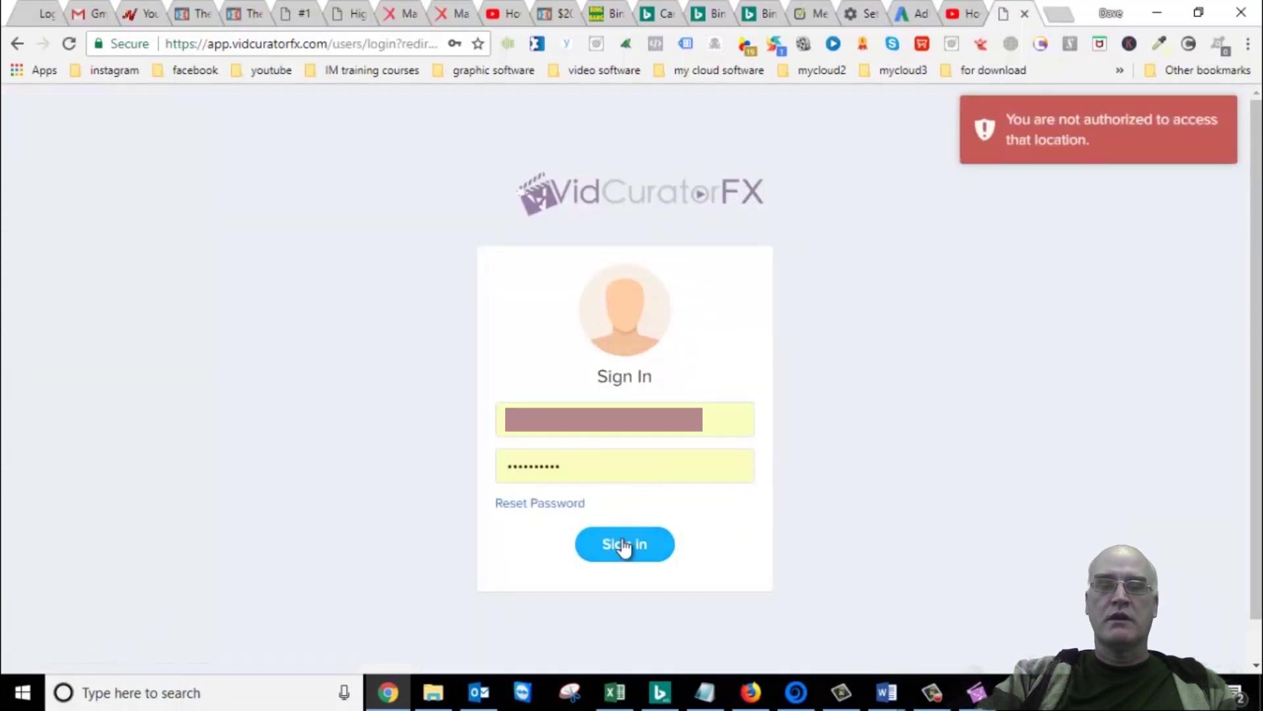
pyautogui.click(624, 546)
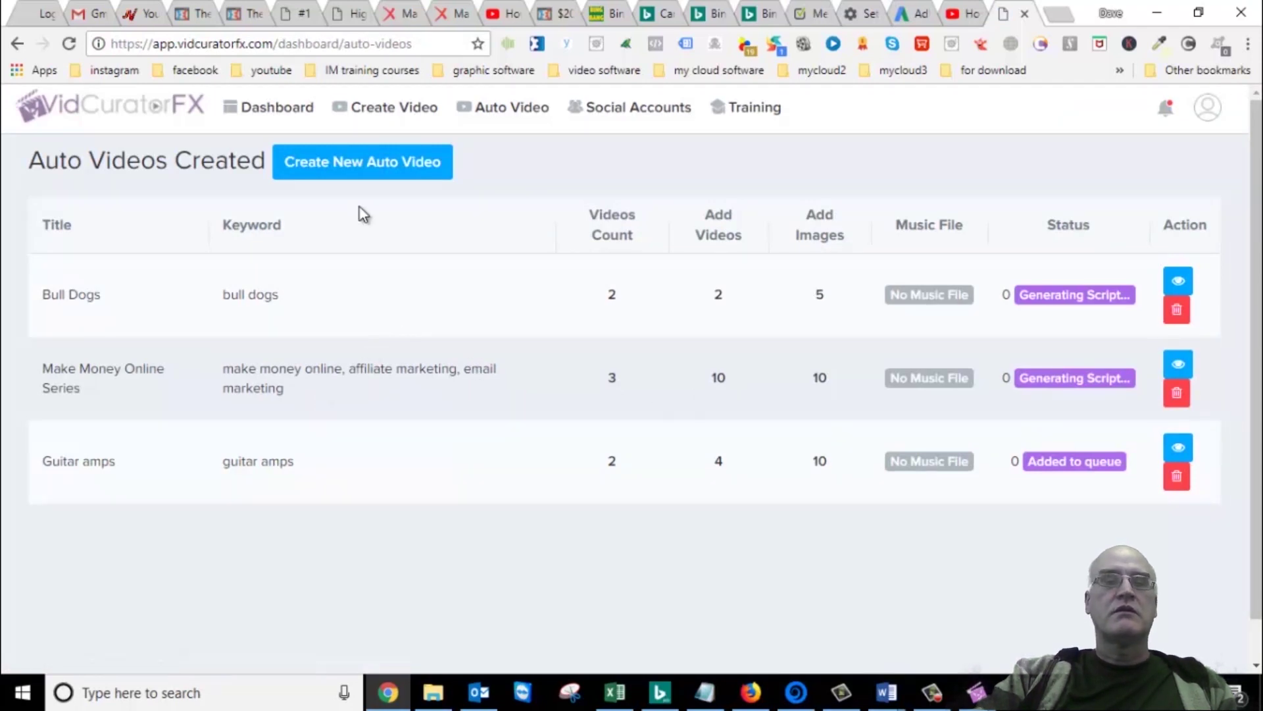
pyautogui.click(519, 111)
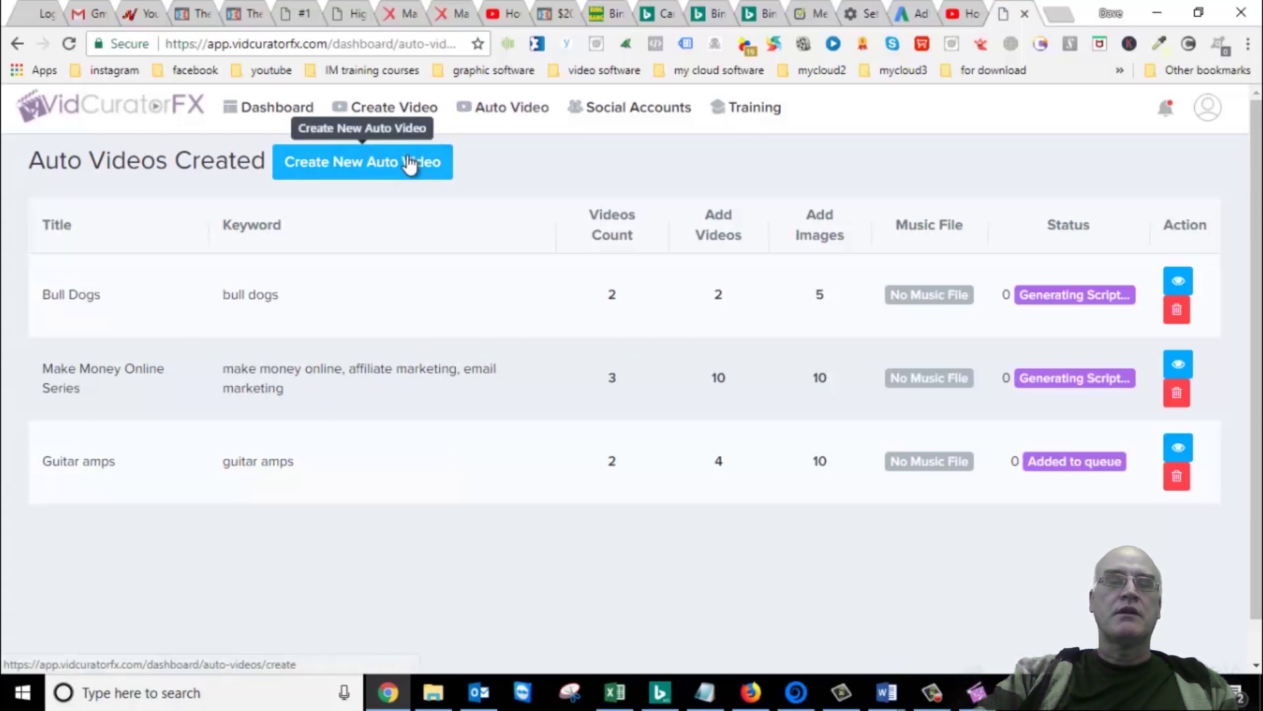
# Start a new auto video with Number of Videos to make set to 10.
pyautogui.click(319, 160)
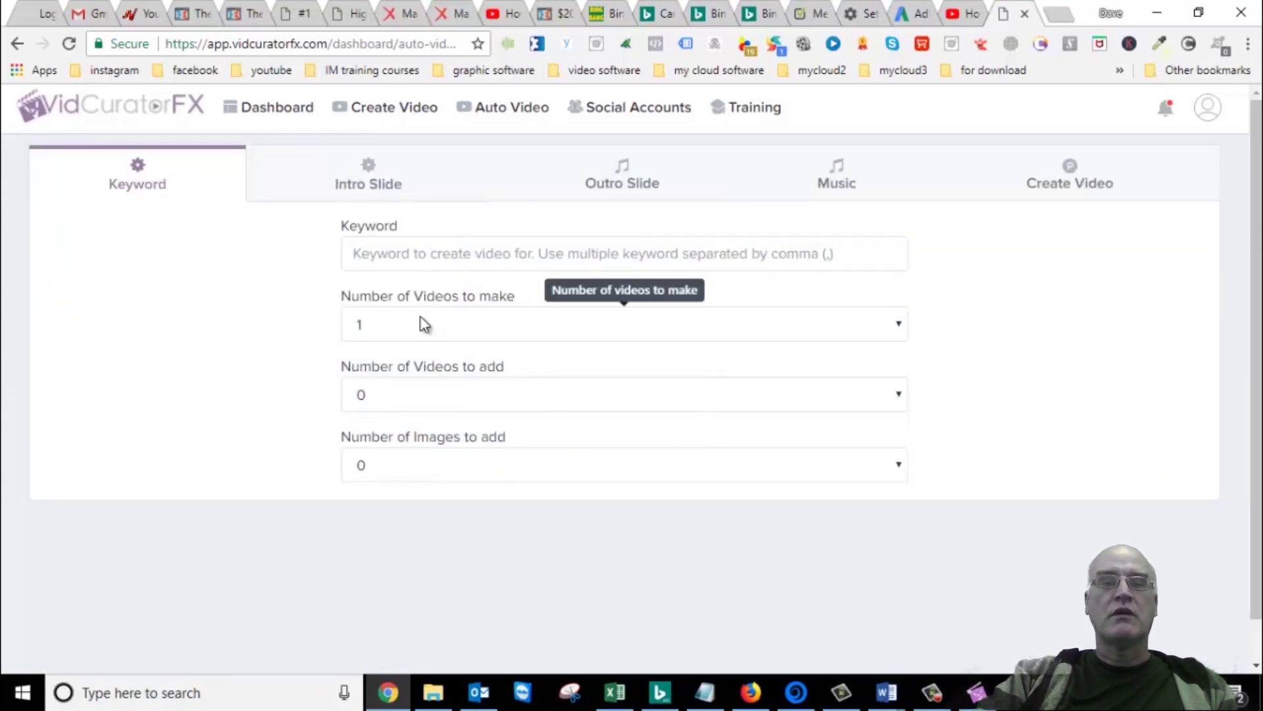
pyautogui.click(897, 327)
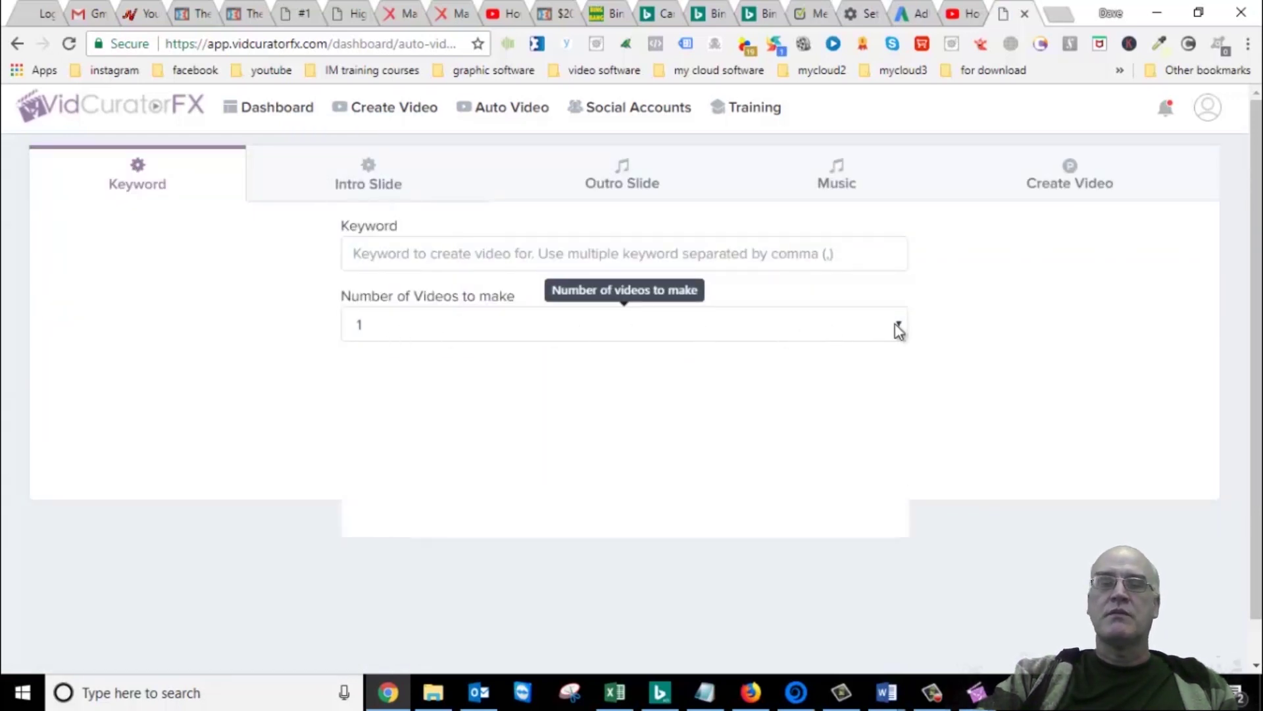
pyautogui.click(409, 530)
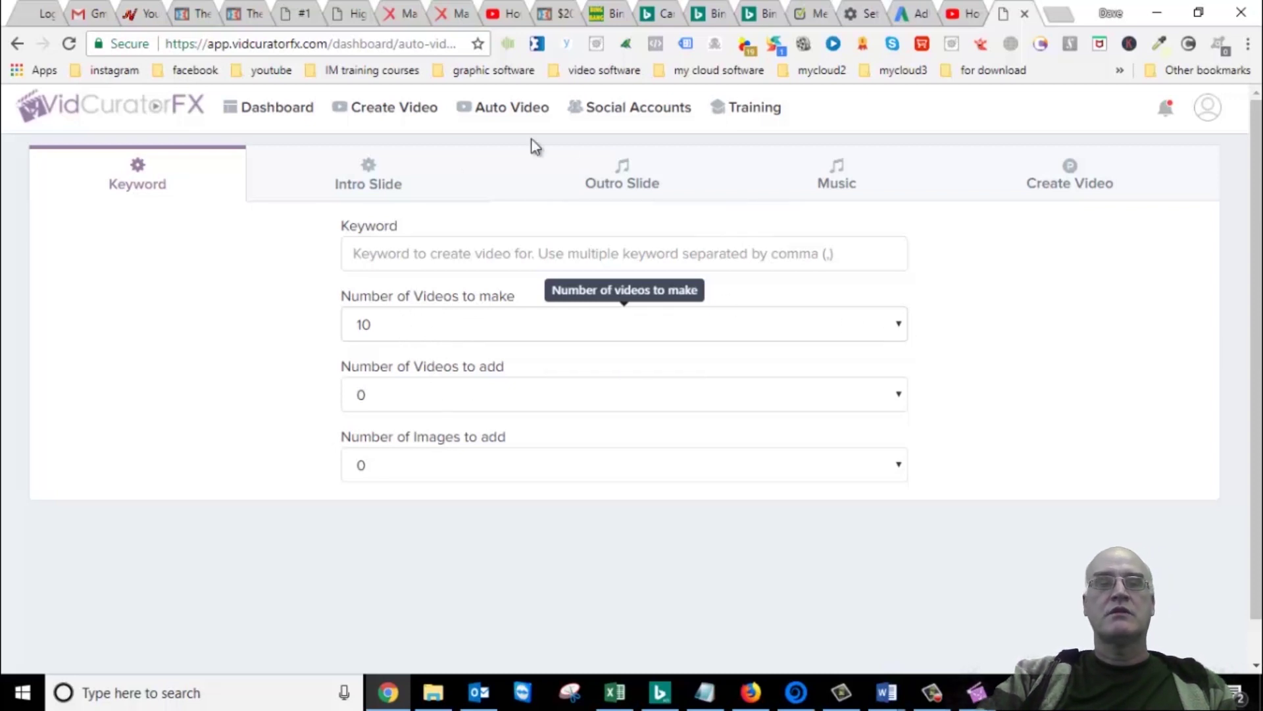
pyautogui.click(464, 323)
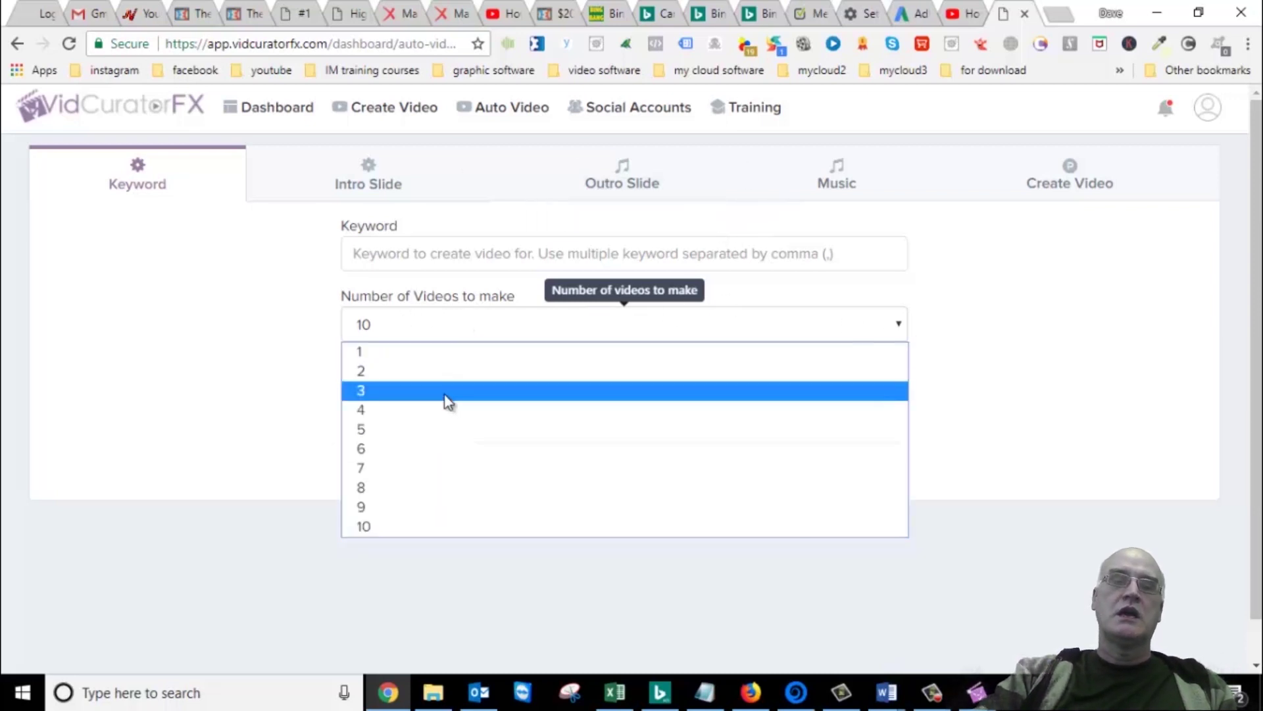
pyautogui.click(1002, 324)
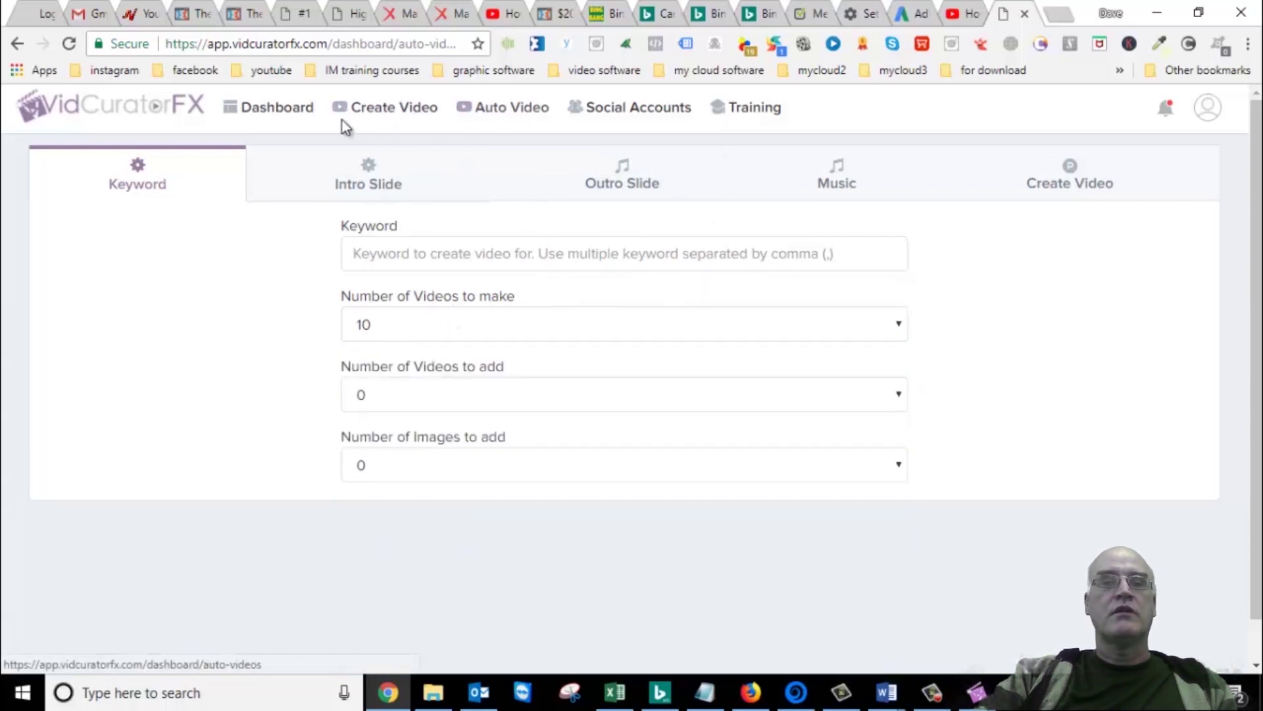
# Try downloading the second generated video from the dashboard, then open Training, which shows Not Found.
pyautogui.click(262, 113)
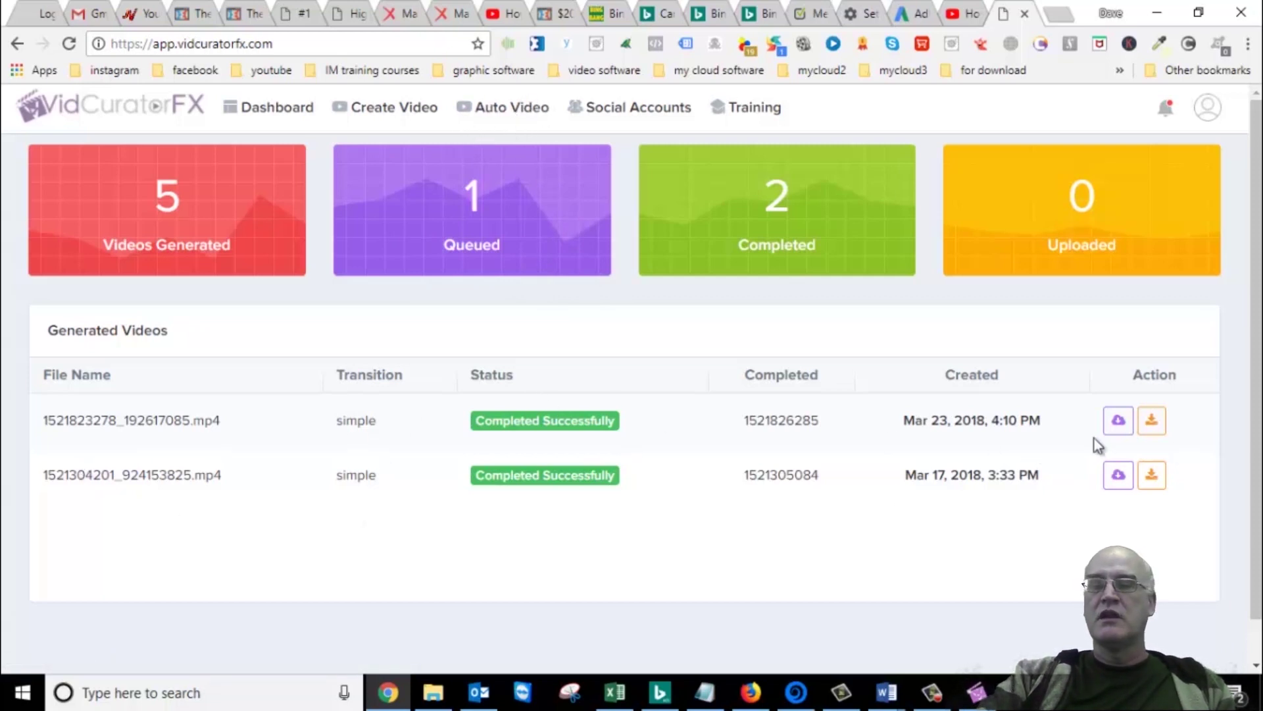
pyautogui.click(1154, 481)
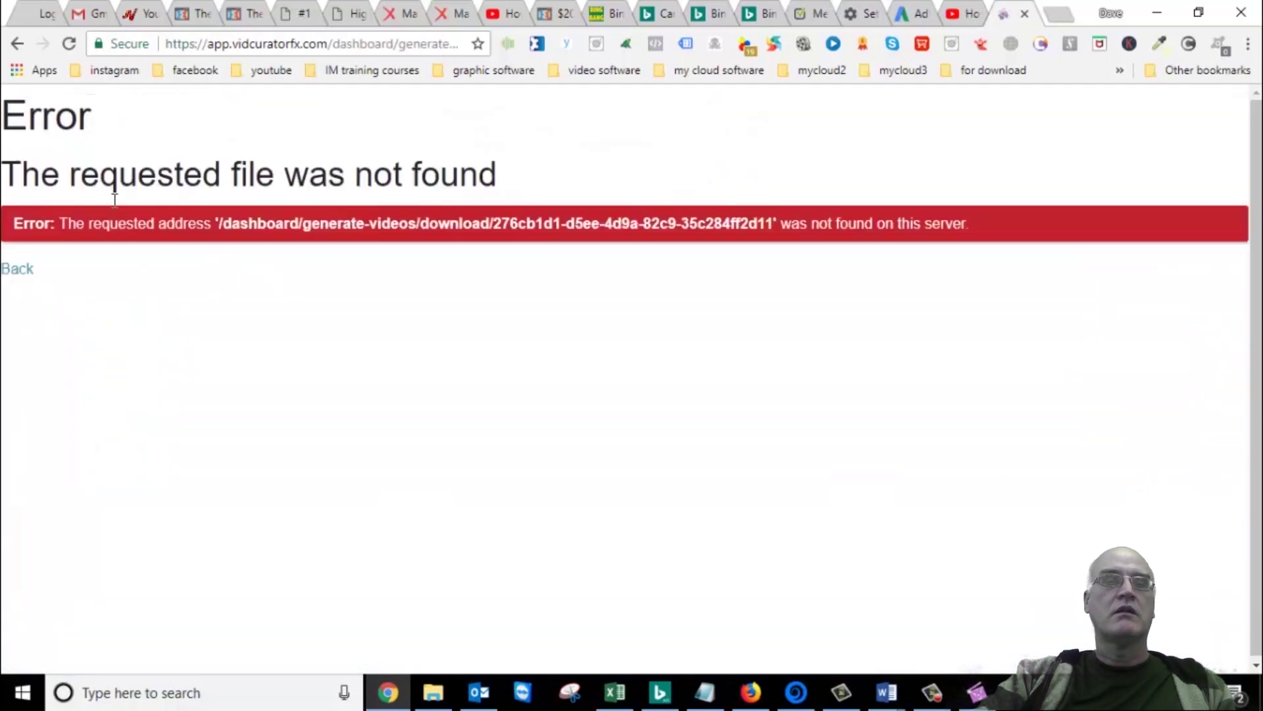
pyautogui.click(18, 44)
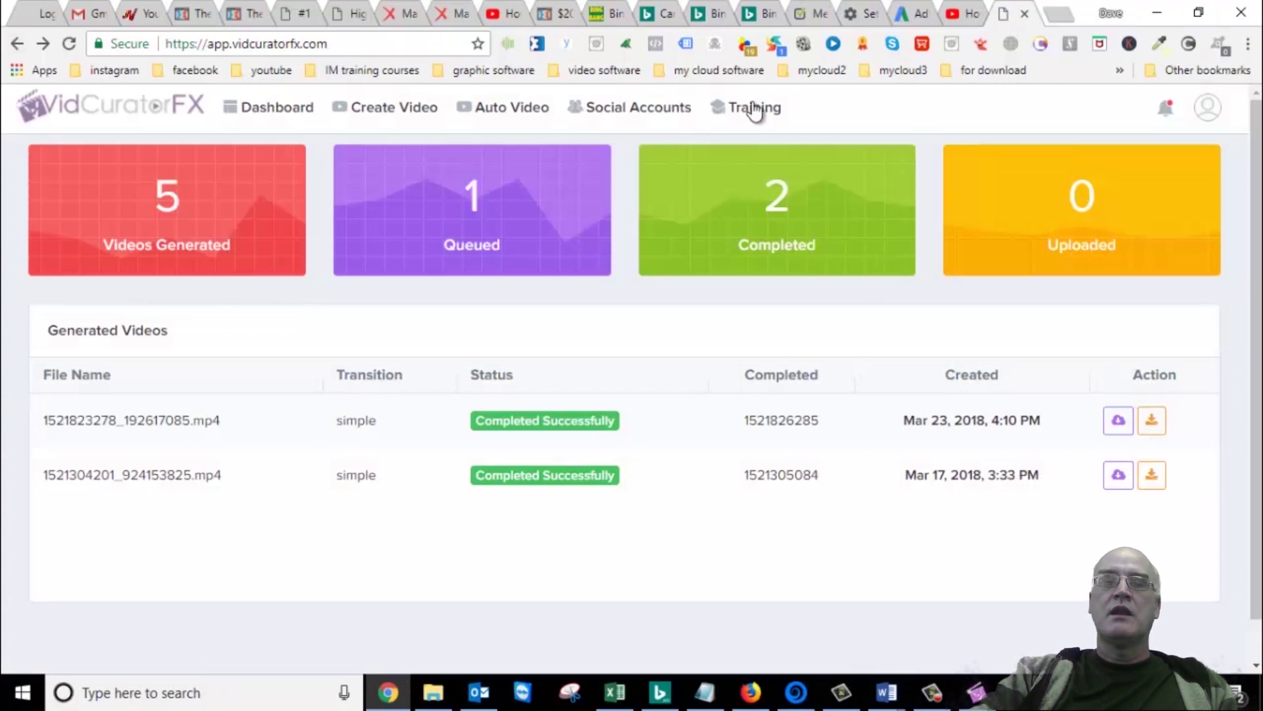
pyautogui.click(755, 109)
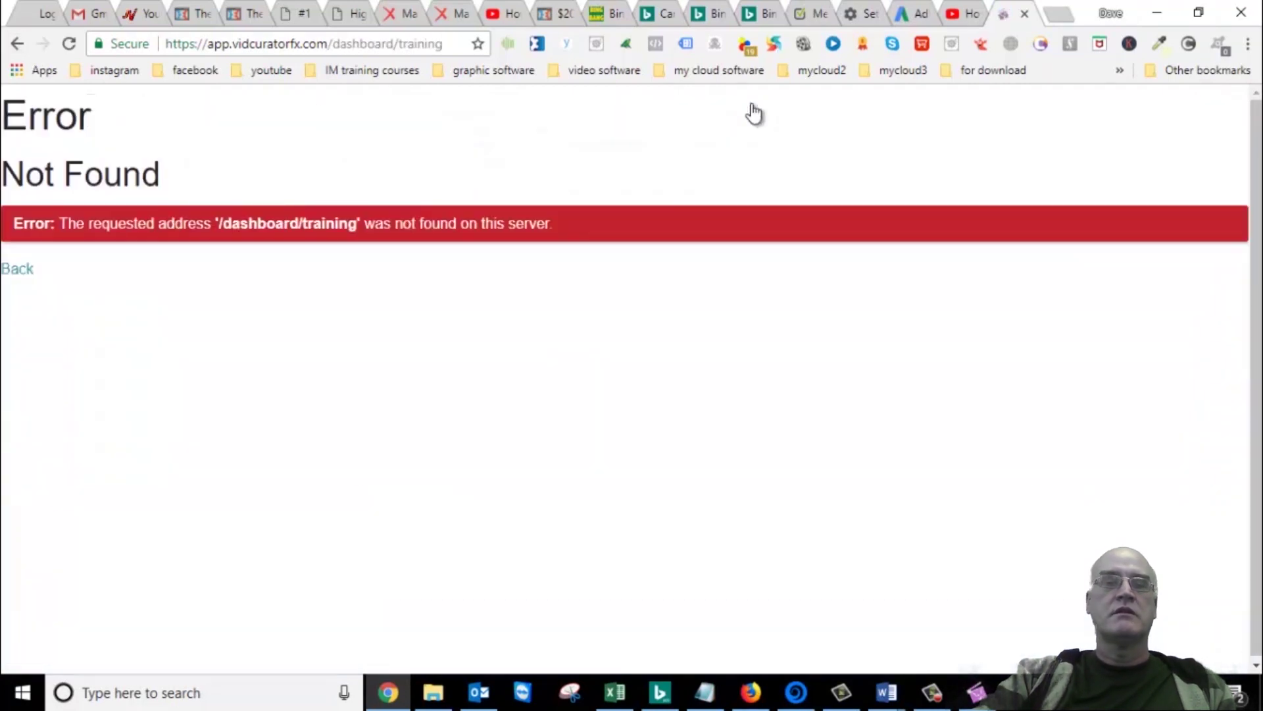
# Return to the dashboard's two completed videos, then switch back to the VidCuratorFX desktop app.
pyautogui.click(17, 46)
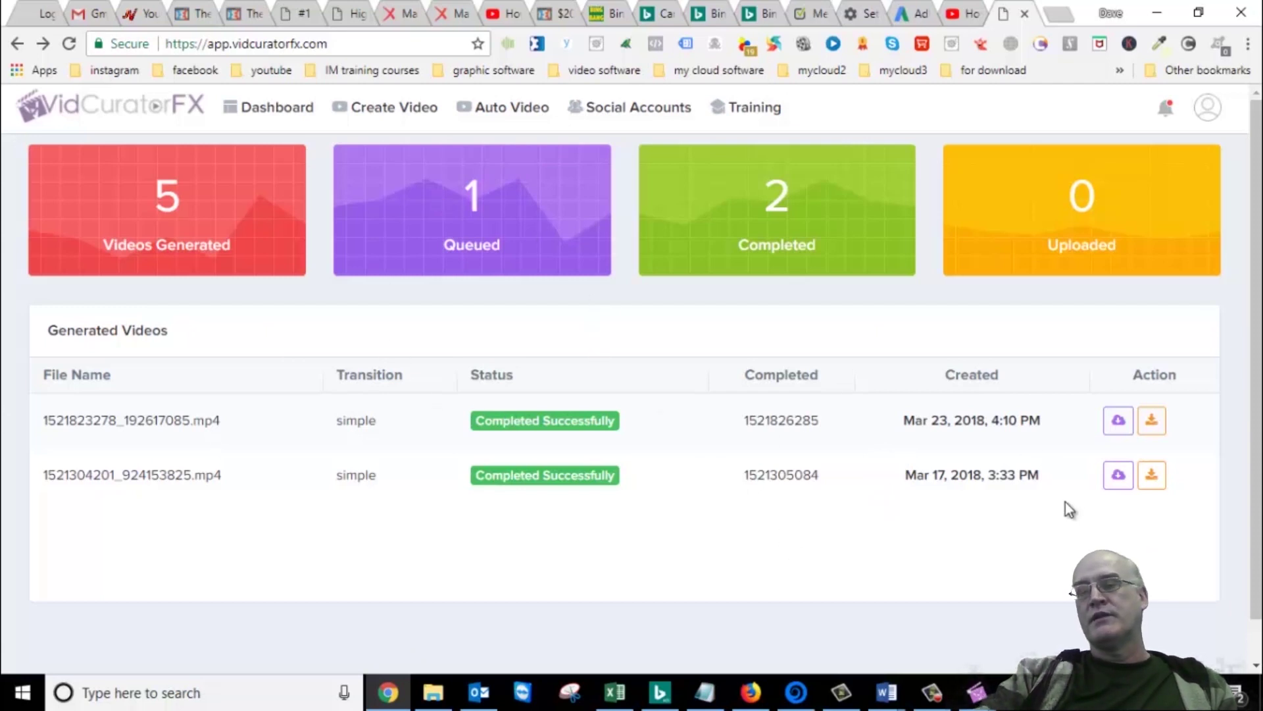
pyautogui.scroll(-1, 1124, 413)
pyautogui.scroll(1, 1121, 411)
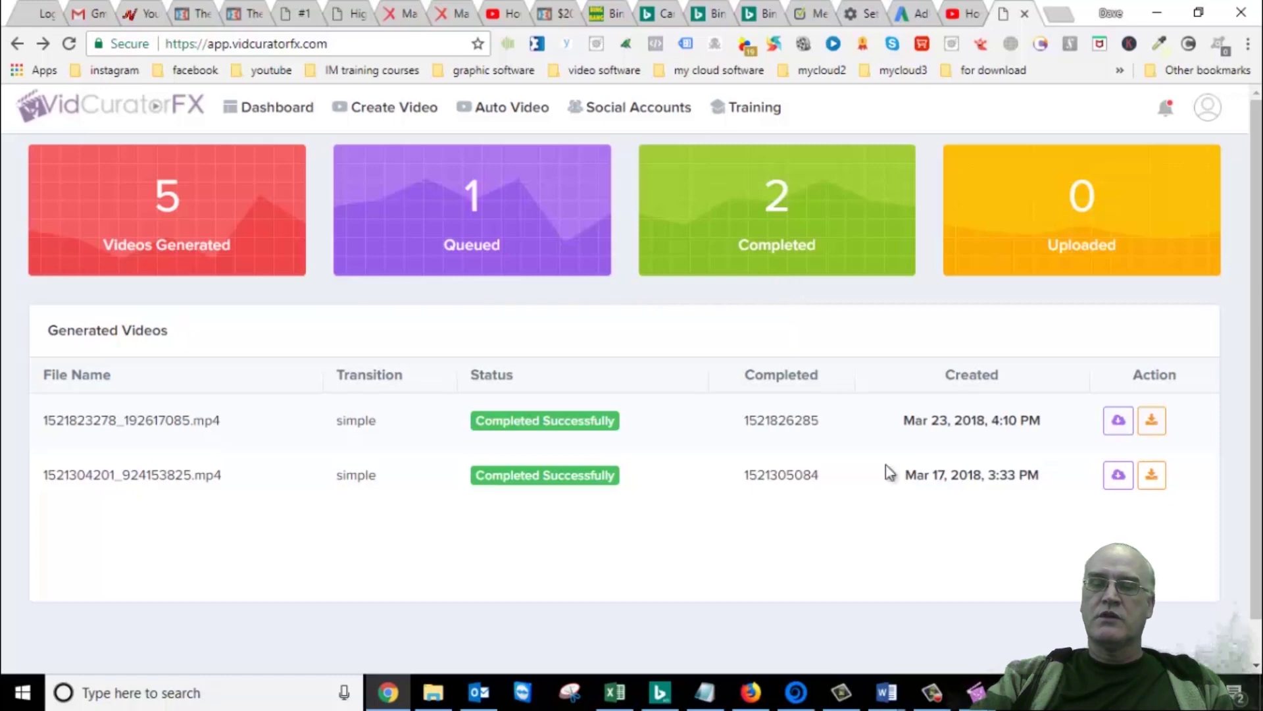
pyautogui.moveTo(977, 691)
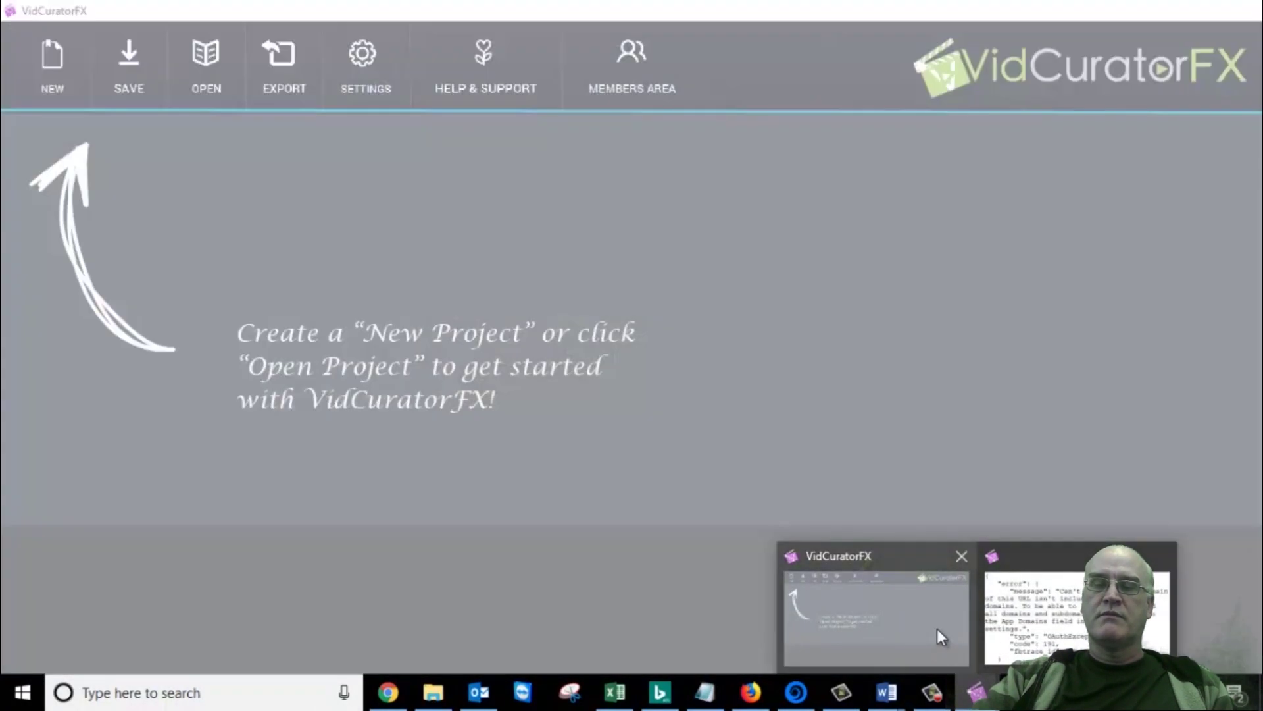
pyautogui.click(937, 629)
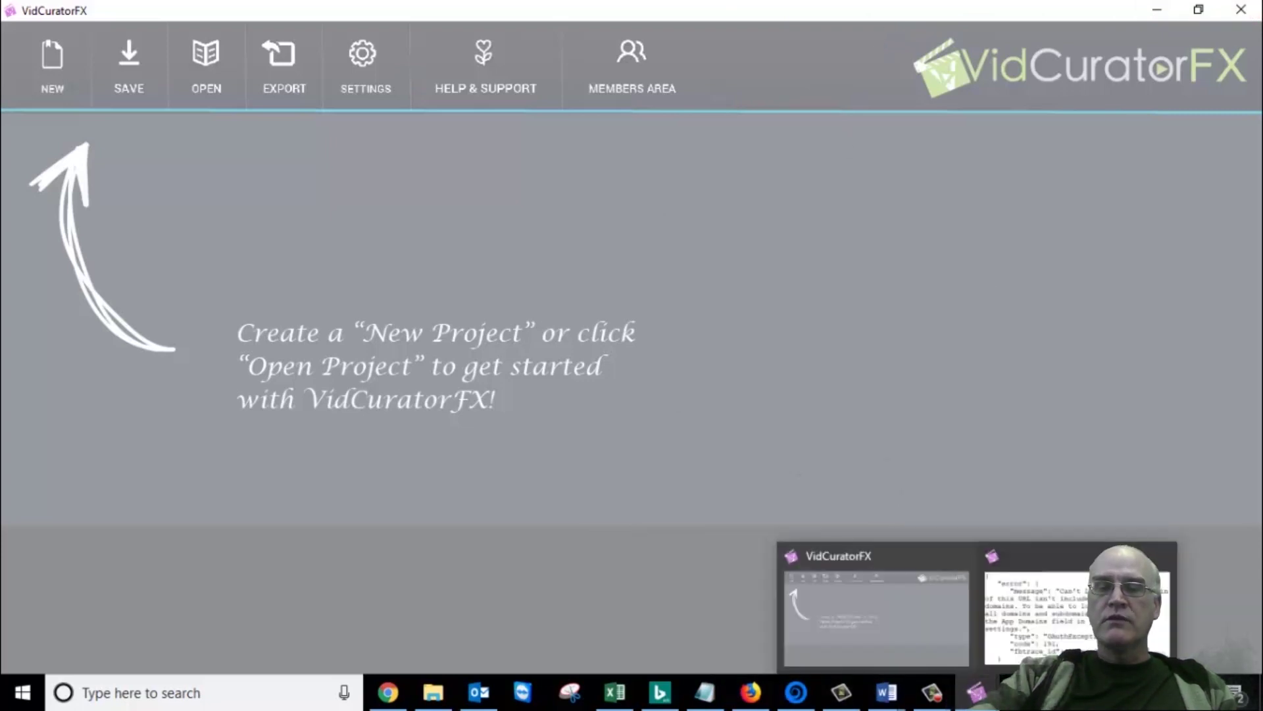
# Bring the Video Spinn settings window forward and position it over VidCuratorFX.
pyautogui.click(794, 696)
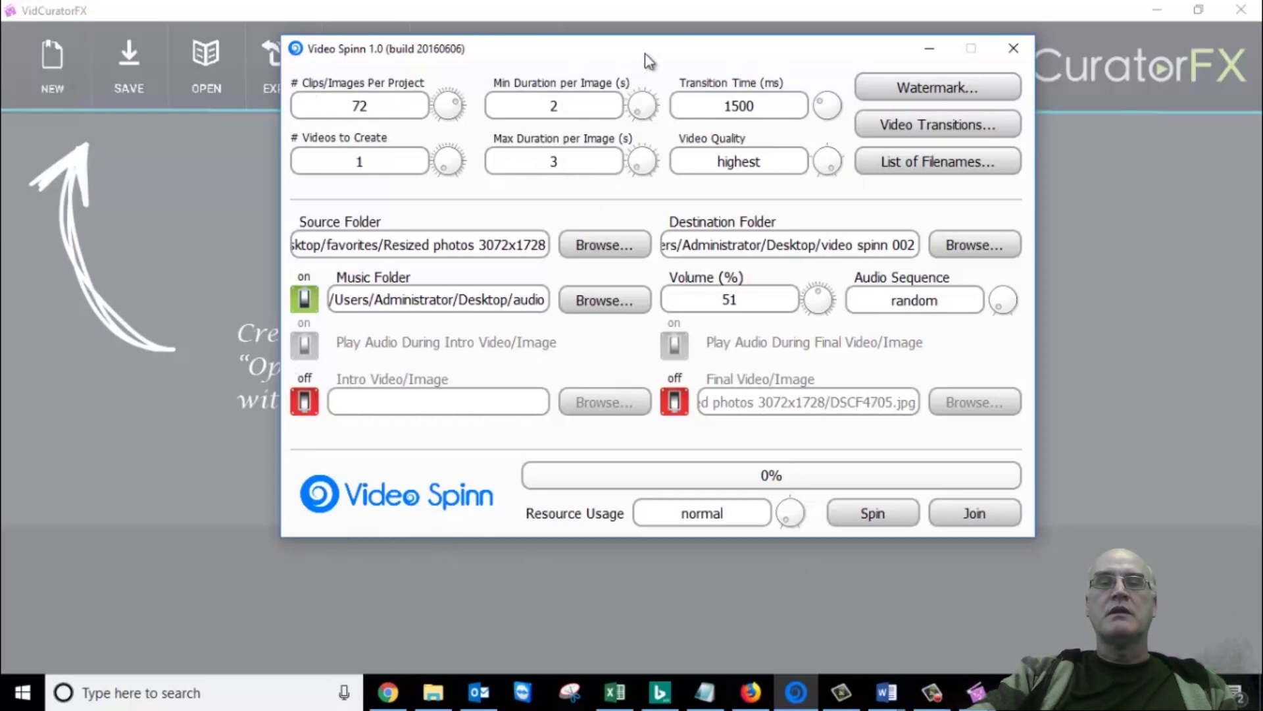
pyautogui.moveTo(653, 60); pyautogui.dragTo(639, 117)
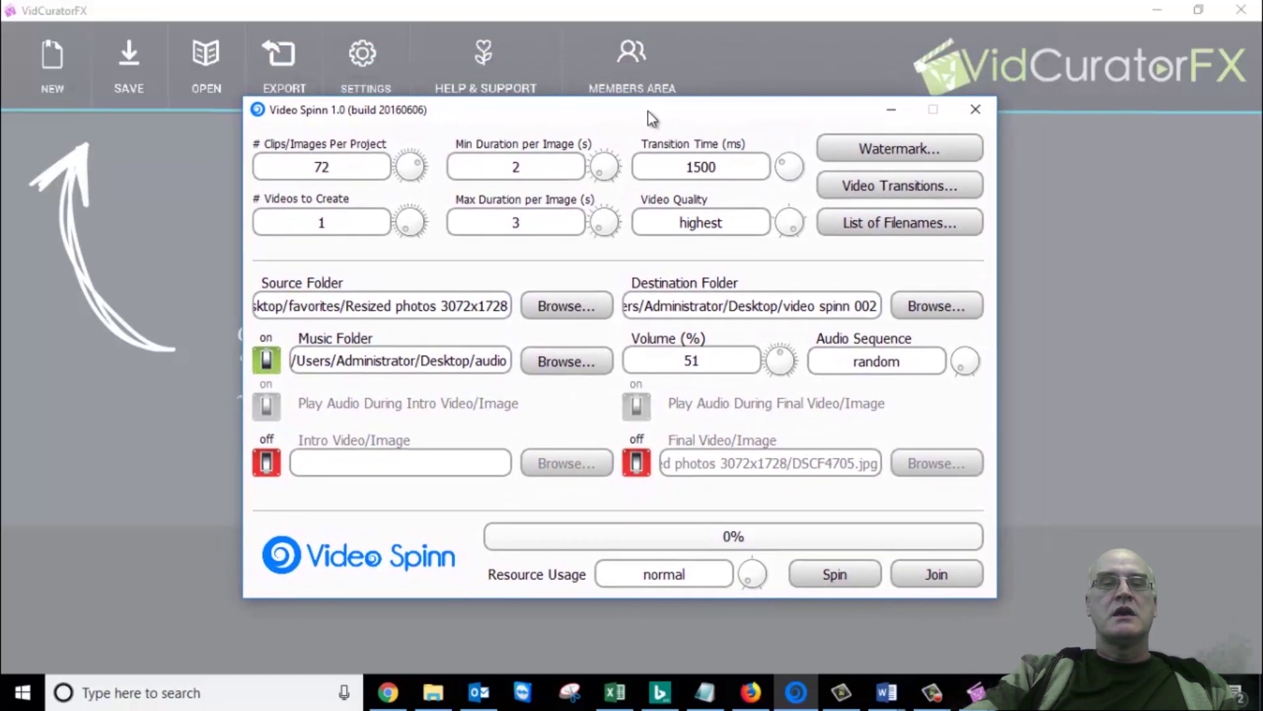
pyautogui.moveTo(737, 118); pyautogui.dragTo(774, 105)
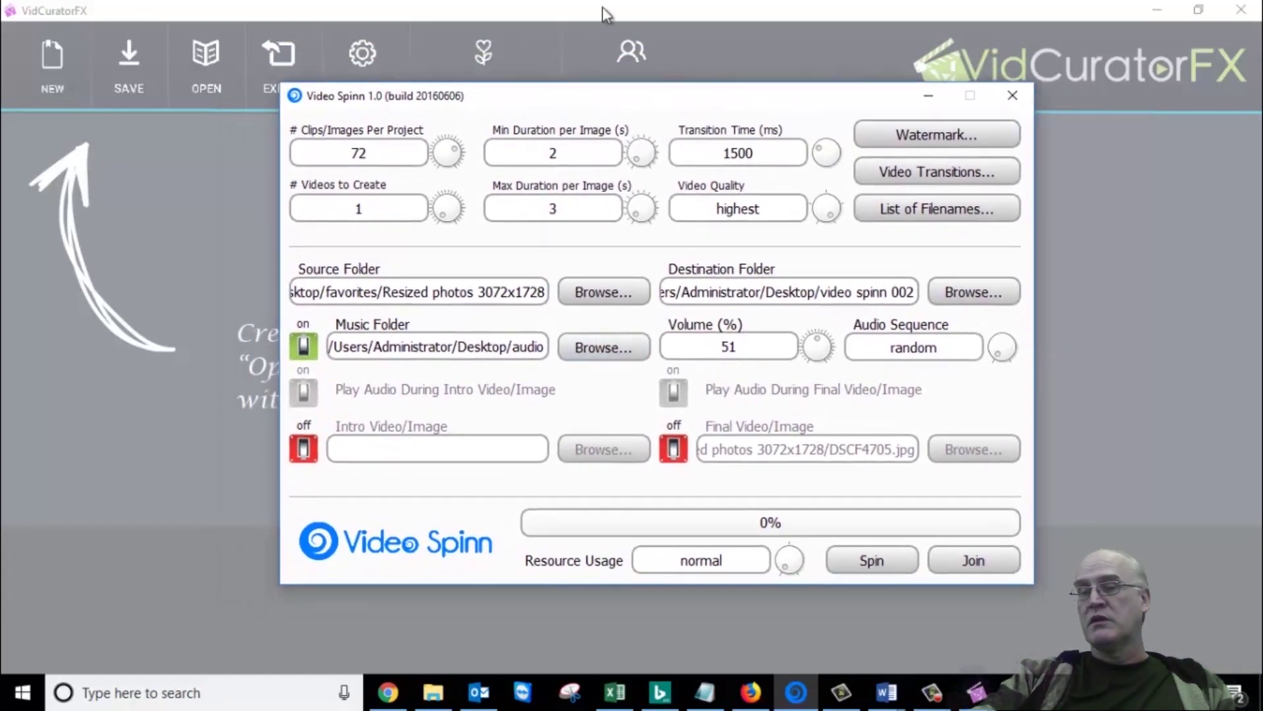
pyautogui.moveTo(668, 98)
pyautogui.mouseDown()
pyautogui.moveTo(562, 100)
pyautogui.moveTo(656, 106)
pyautogui.mouseUp()
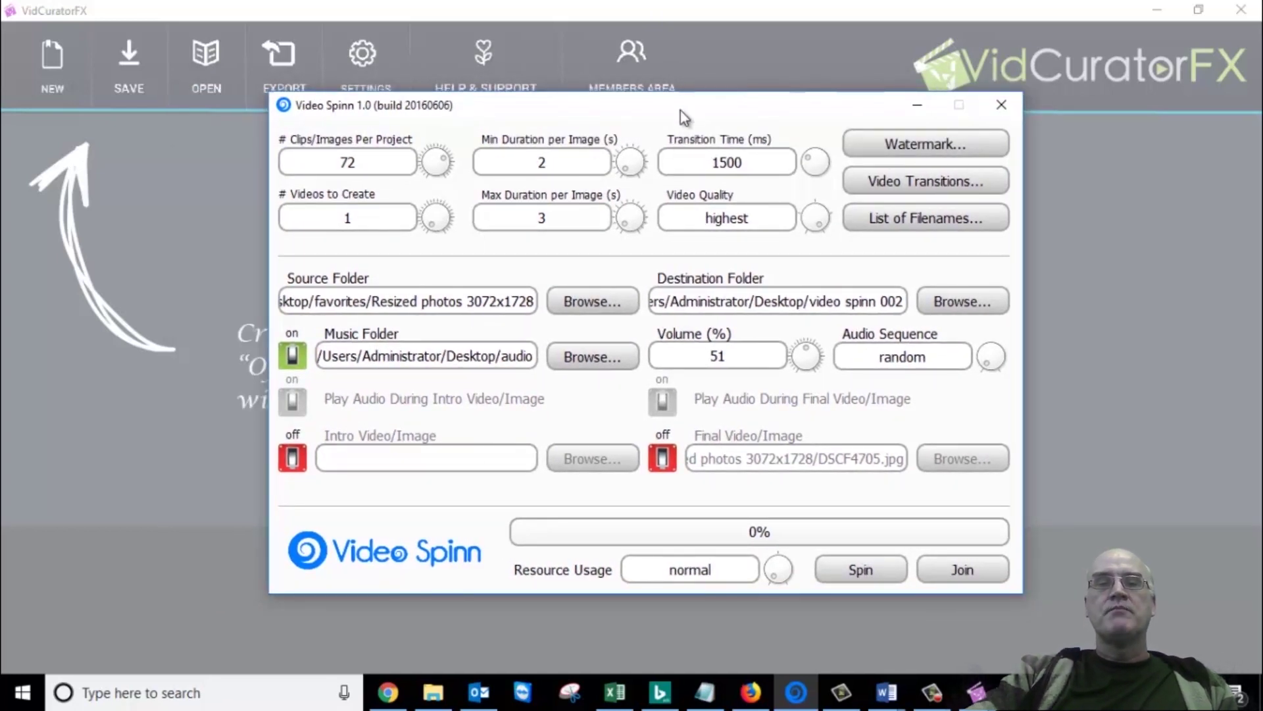
pyautogui.moveTo(681, 110); pyautogui.dragTo(650, 110)
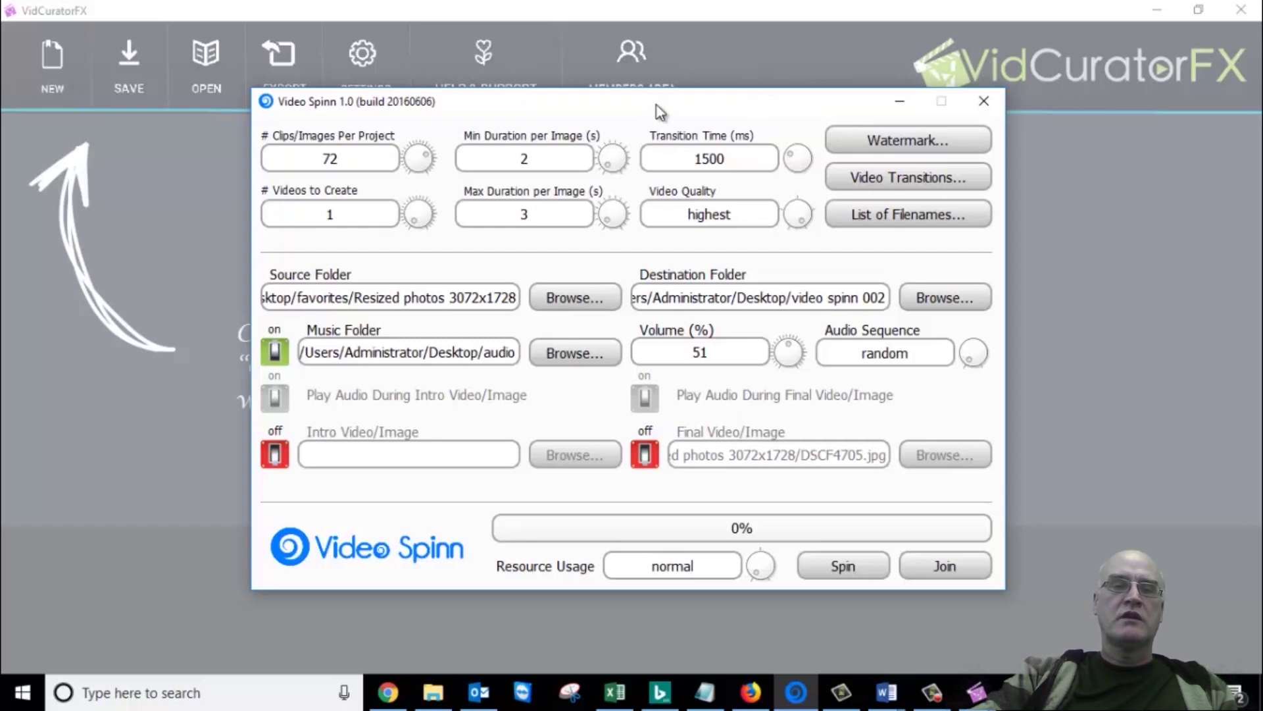
pyautogui.moveTo(636, 111)
pyautogui.mouseDown()
pyautogui.moveTo(615, 119)
pyautogui.moveTo(640, 127)
pyautogui.mouseUp()
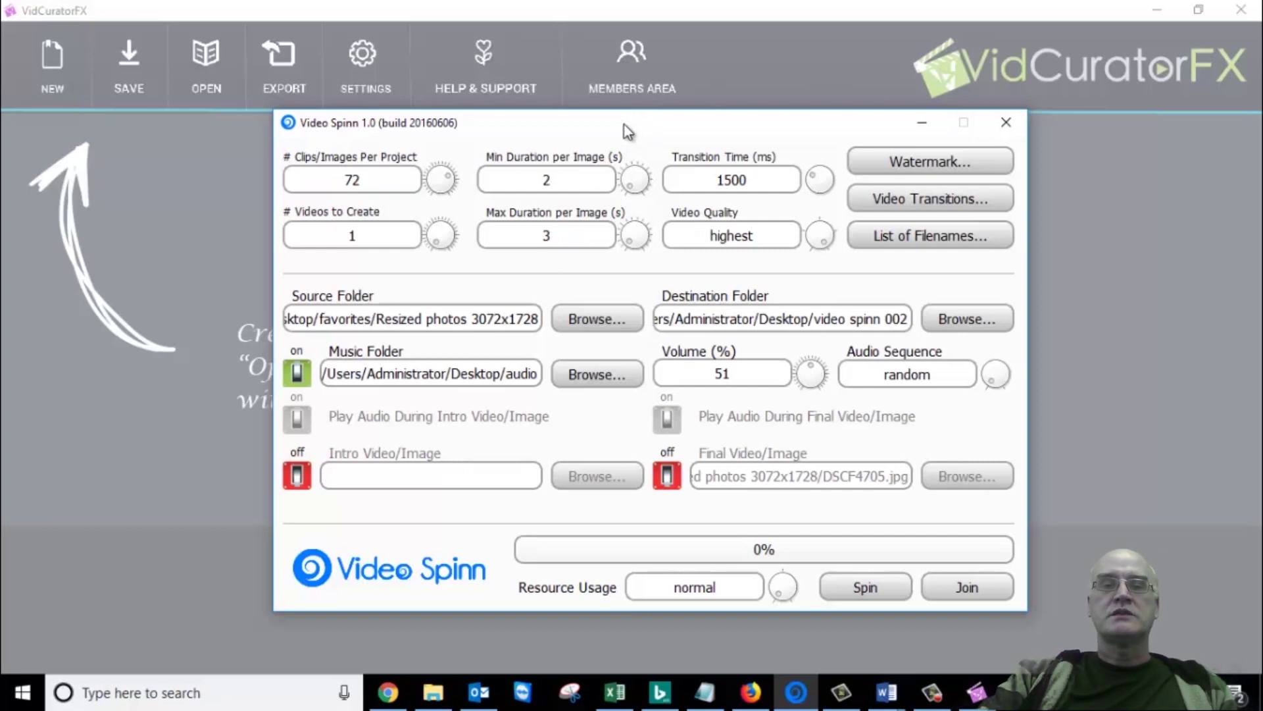
pyautogui.moveTo(629, 129); pyautogui.dragTo(578, 113)
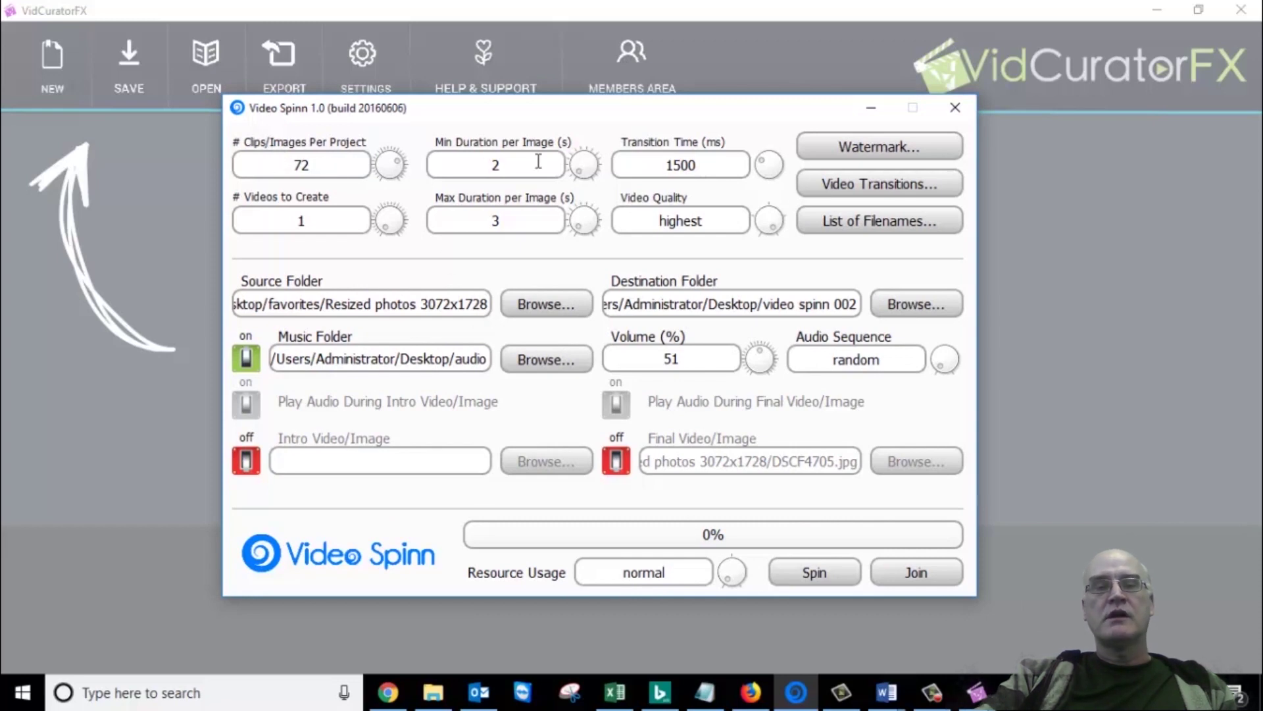
pyautogui.moveTo(625, 115); pyautogui.dragTo(500, 84)
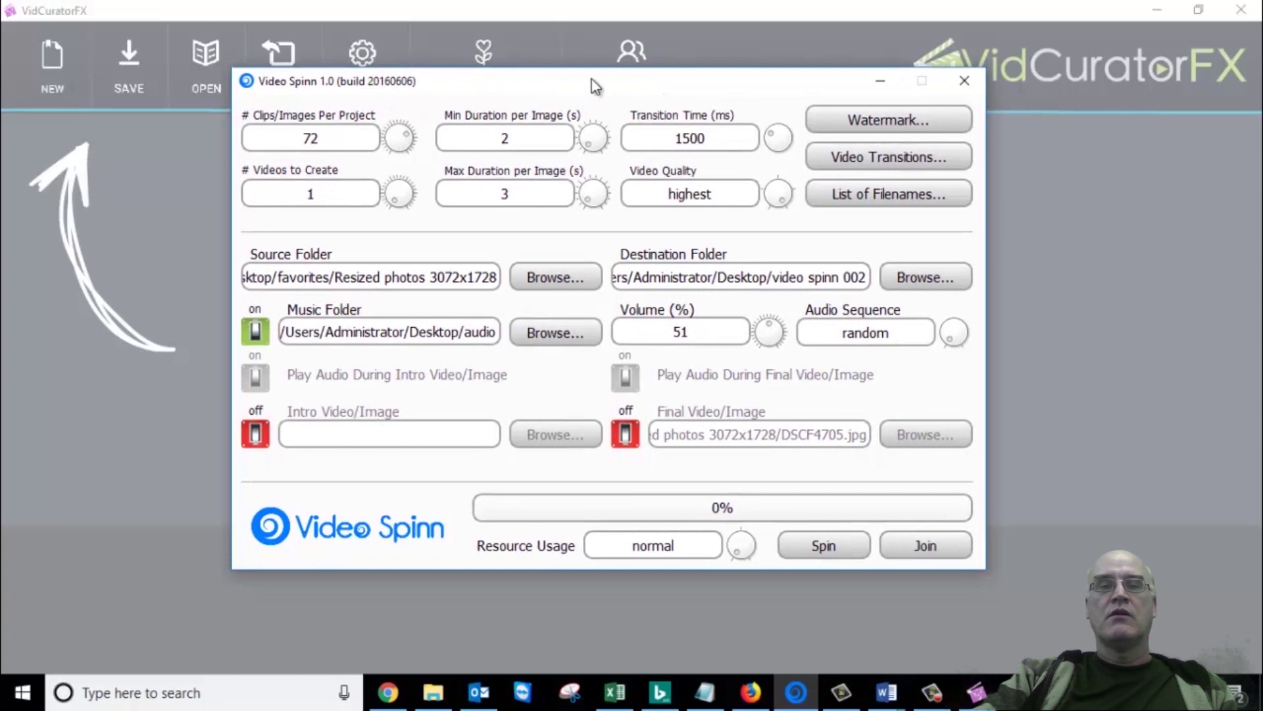
pyautogui.moveTo(590, 78); pyautogui.dragTo(590, 120)
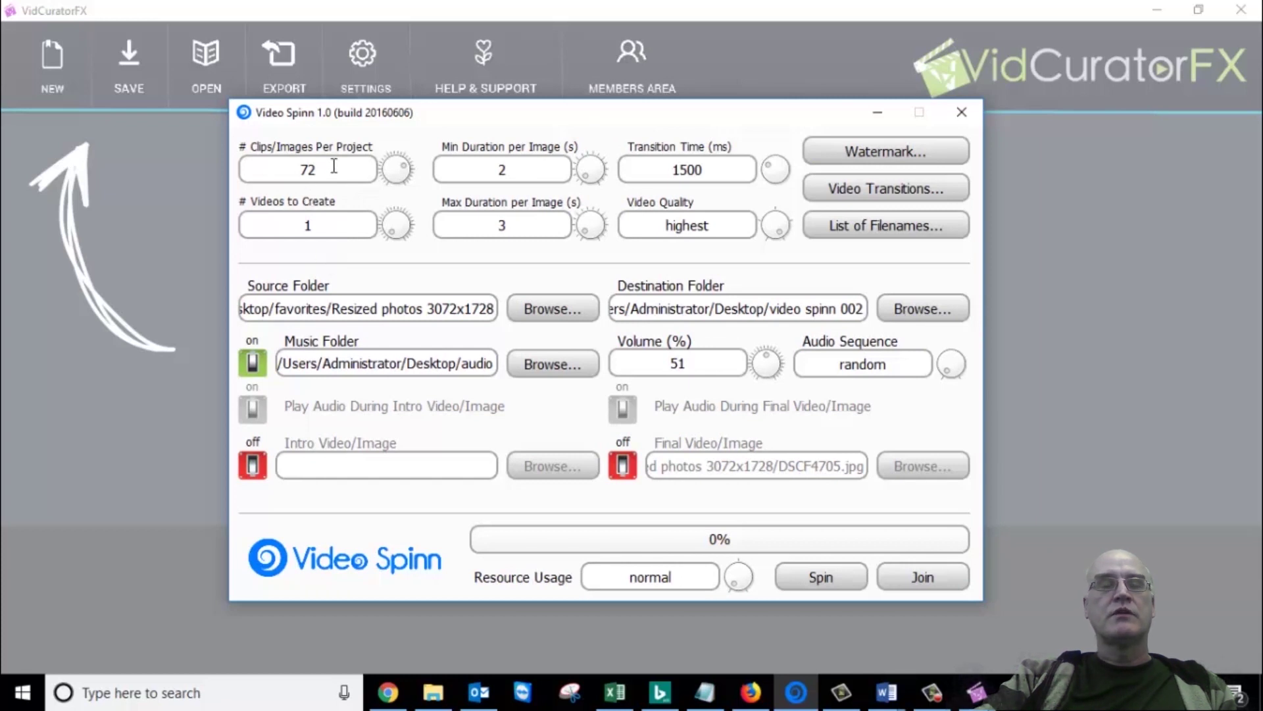
pyautogui.moveTo(501, 173)
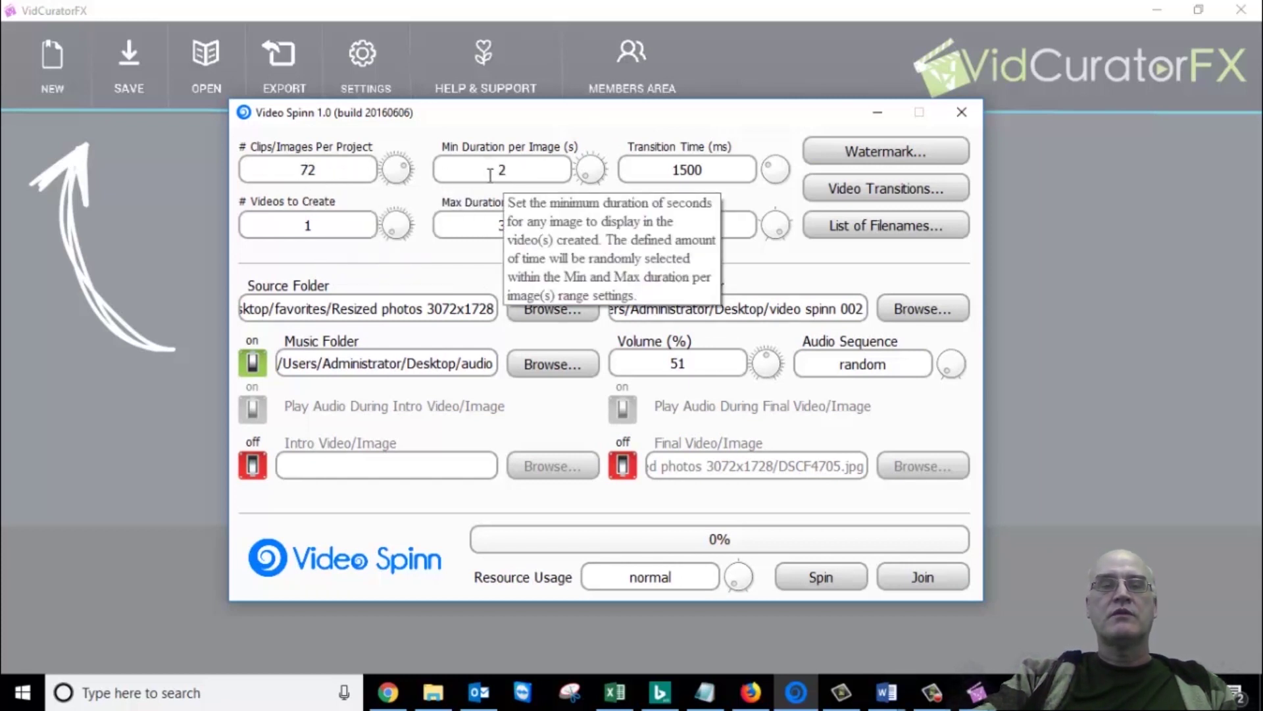
pyautogui.click(518, 170)
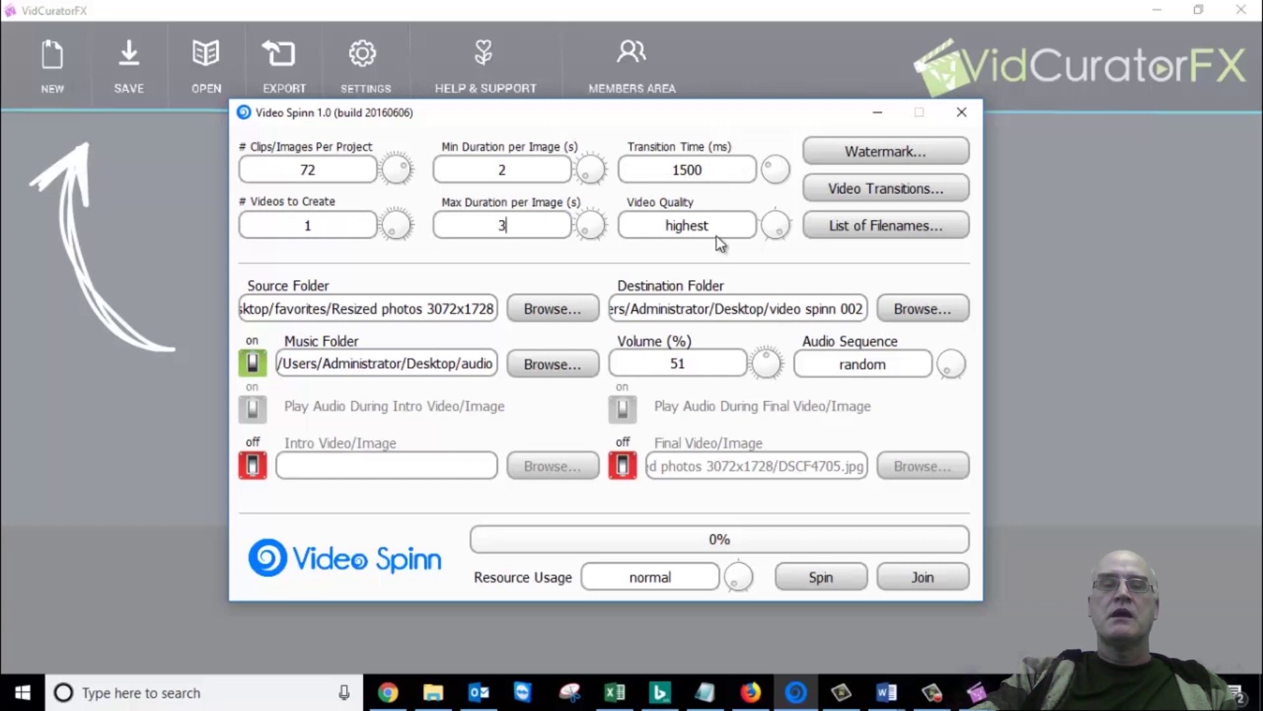
pyautogui.click(778, 217)
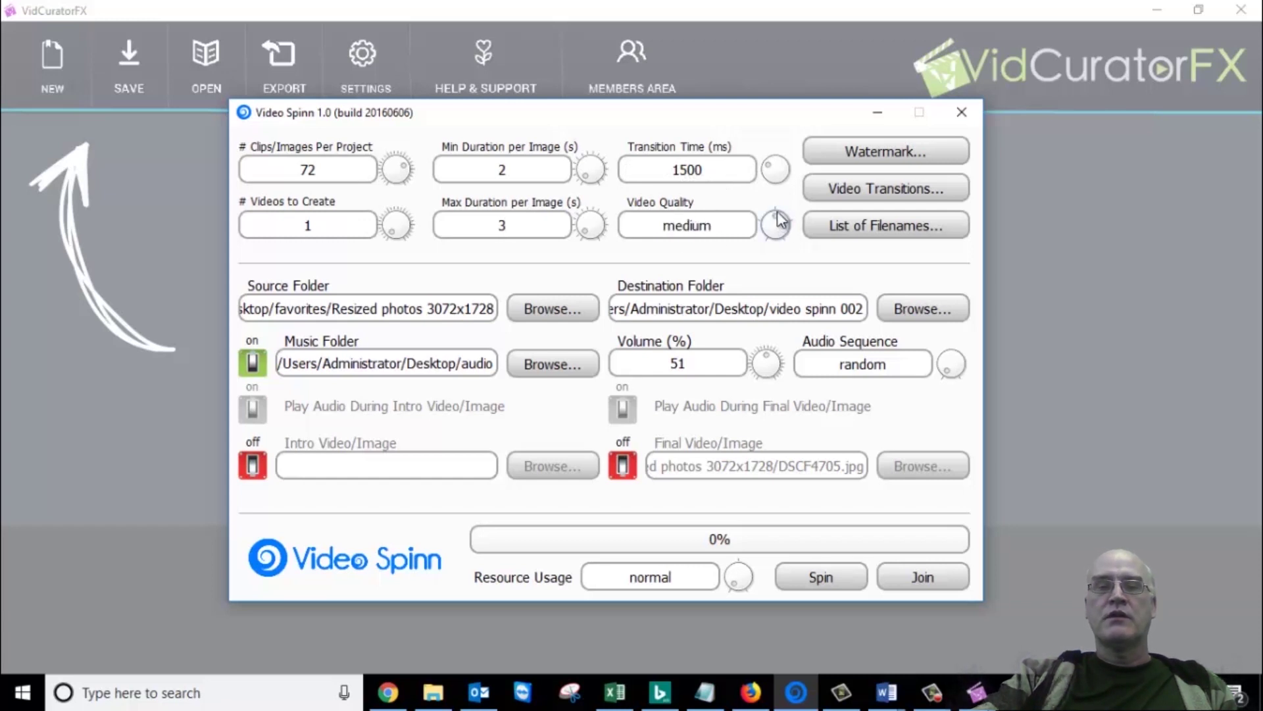
pyautogui.moveTo(777, 217); pyautogui.dragTo(788, 245)
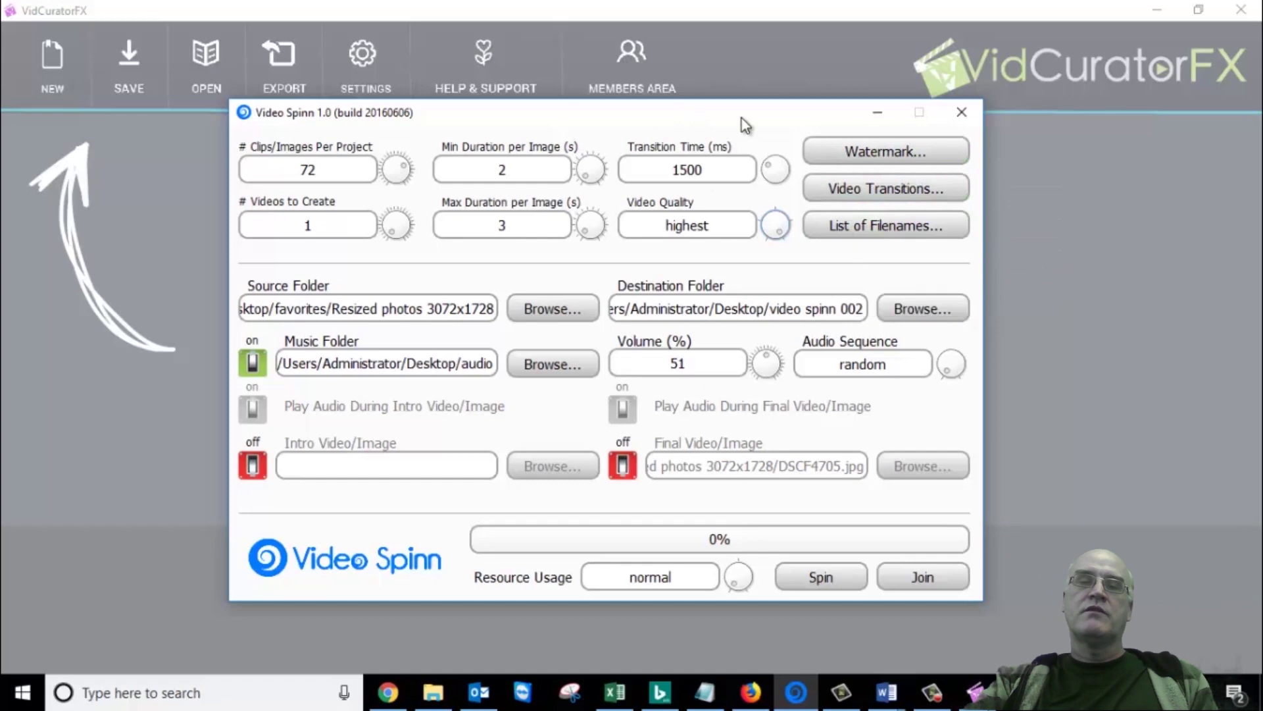
# View the Watermark settings (off, 10% scale, 50% opacity) and close them unchanged.
pyautogui.moveTo(741, 117)
pyautogui.mouseDown()
pyautogui.moveTo(755, 129)
pyautogui.moveTo(748, 119)
pyautogui.mouseUp()
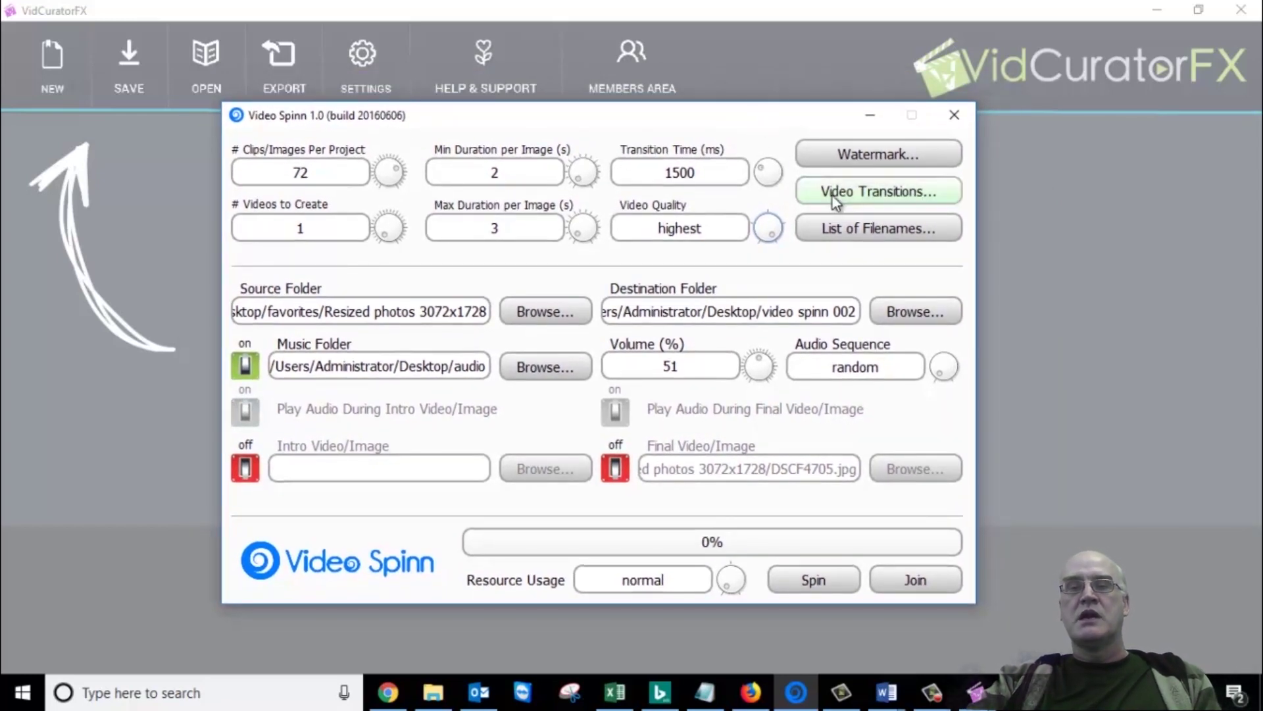
pyautogui.click(875, 149)
pyautogui.moveTo(692, 120); pyautogui.dragTo(978, 84)
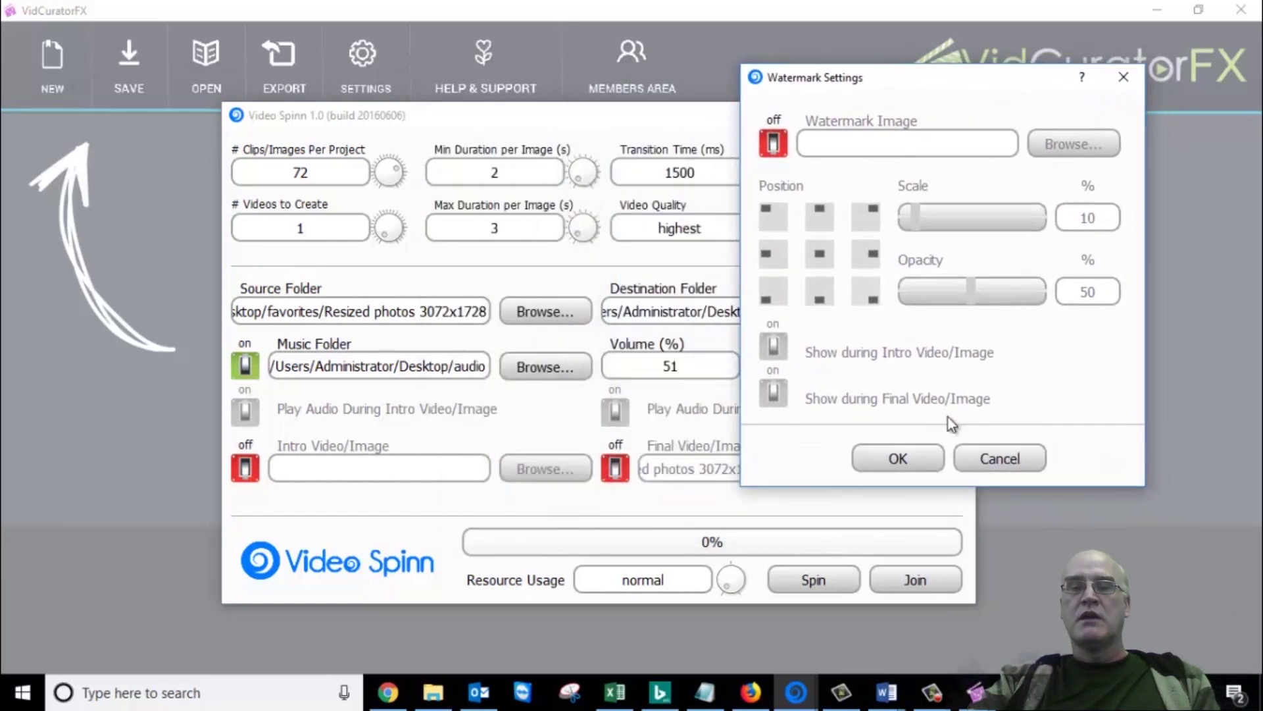
pyautogui.click(1025, 465)
# Keep all nine video transitions enabled, then enter output filenames 'video 1' and 'video 2'.
pyautogui.click(915, 192)
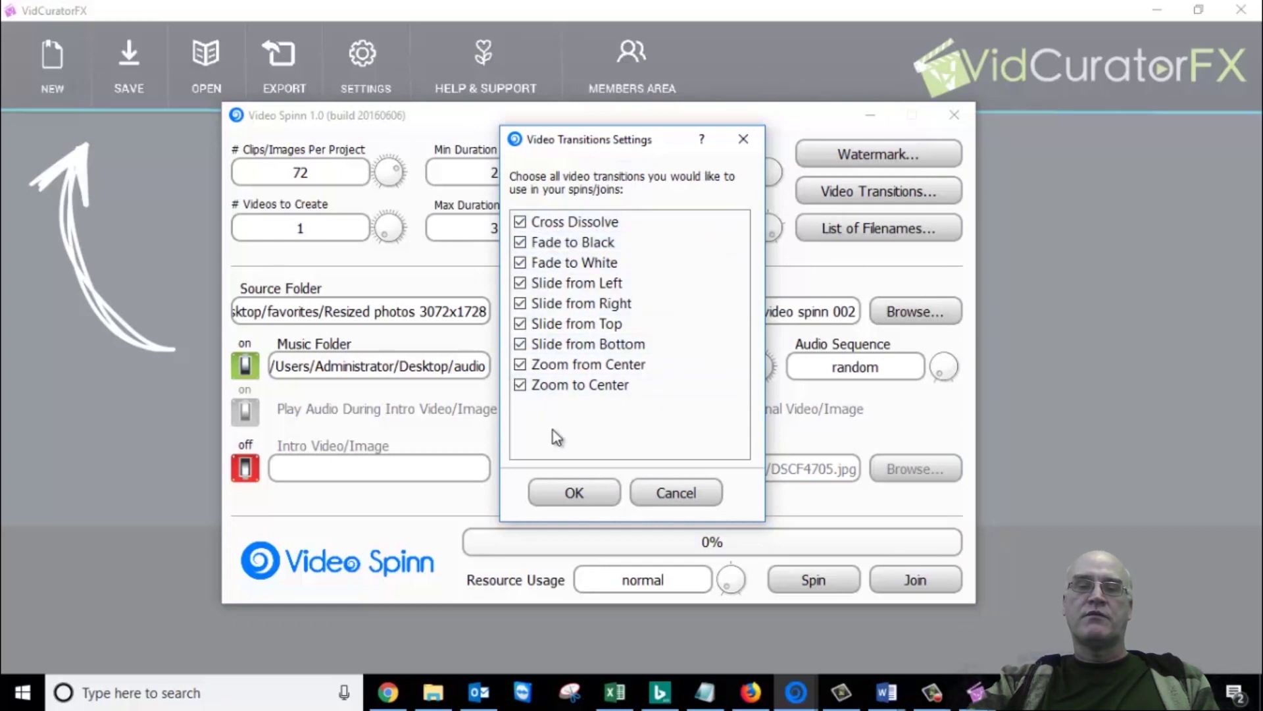
pyautogui.click(584, 490)
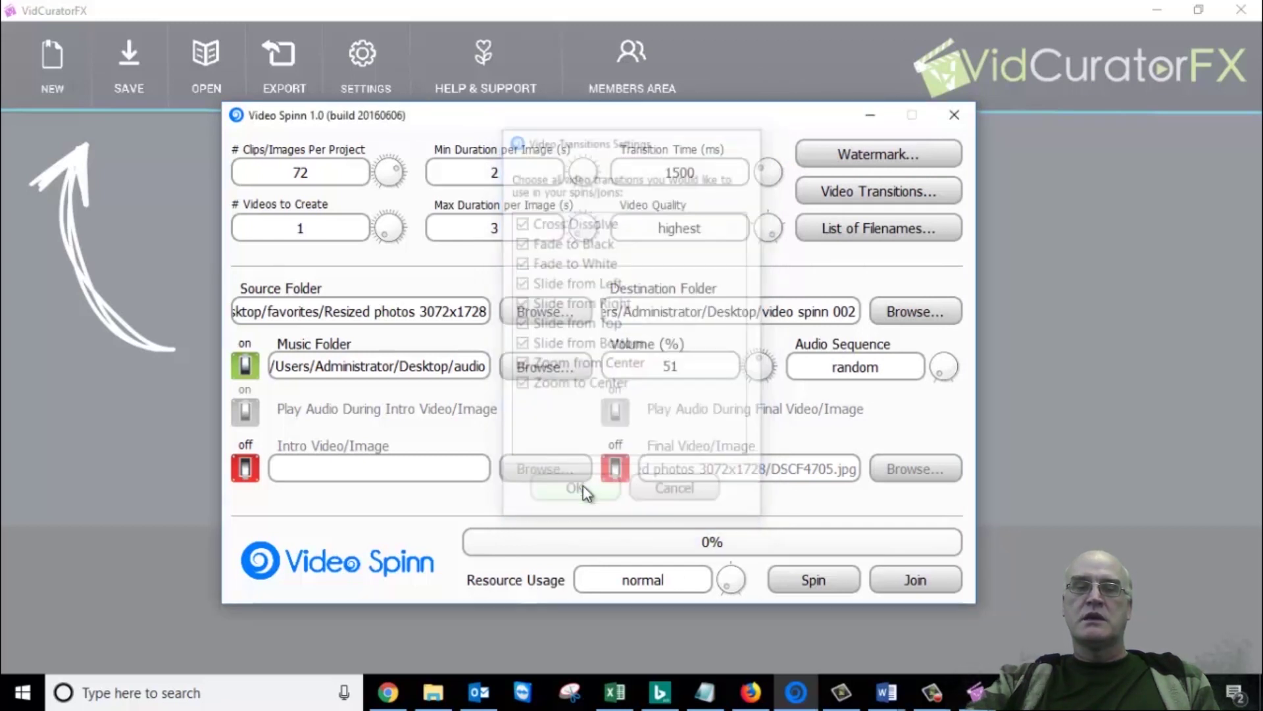
pyautogui.click(875, 233)
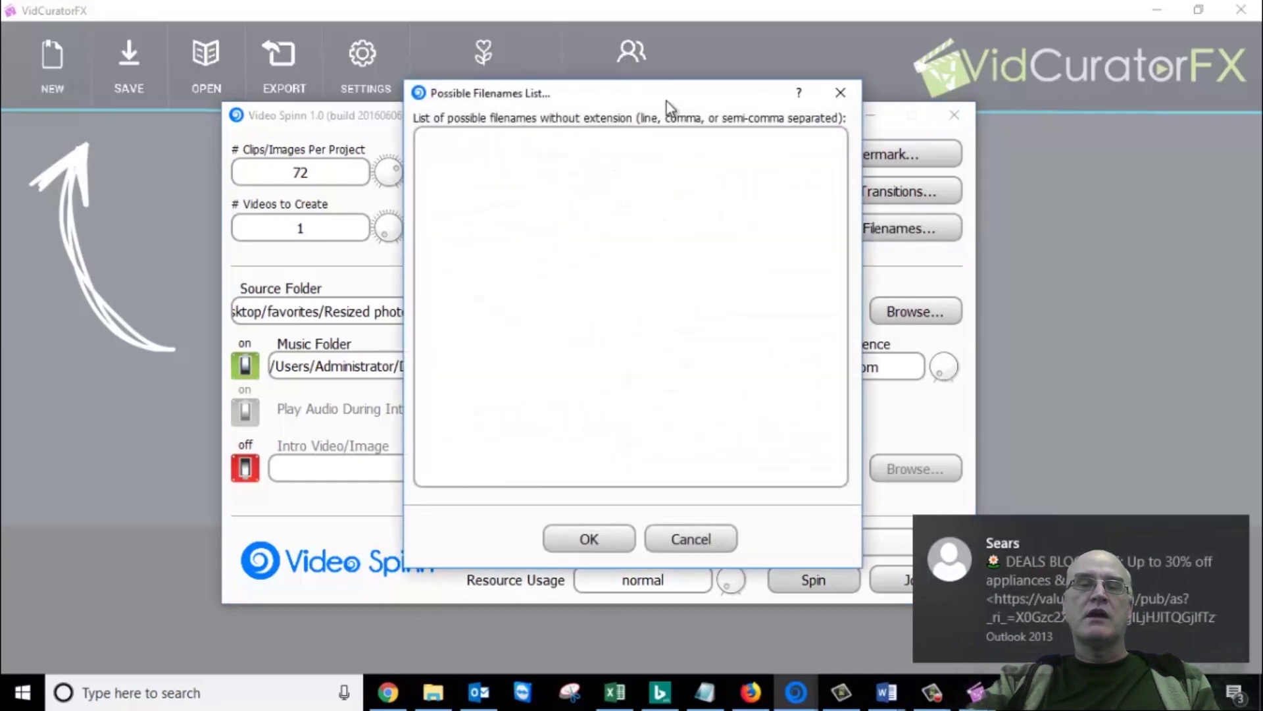
pyautogui.moveTo(666, 101); pyautogui.dragTo(850, 109)
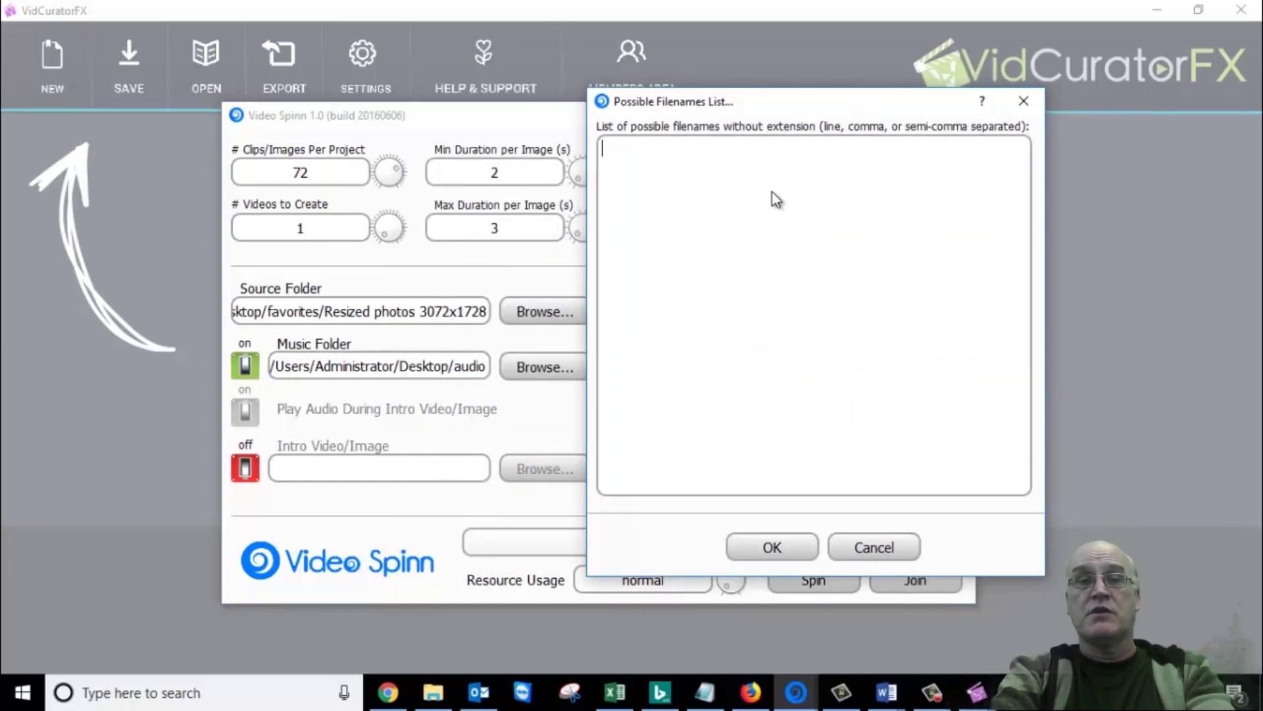
pyautogui.write('video ')
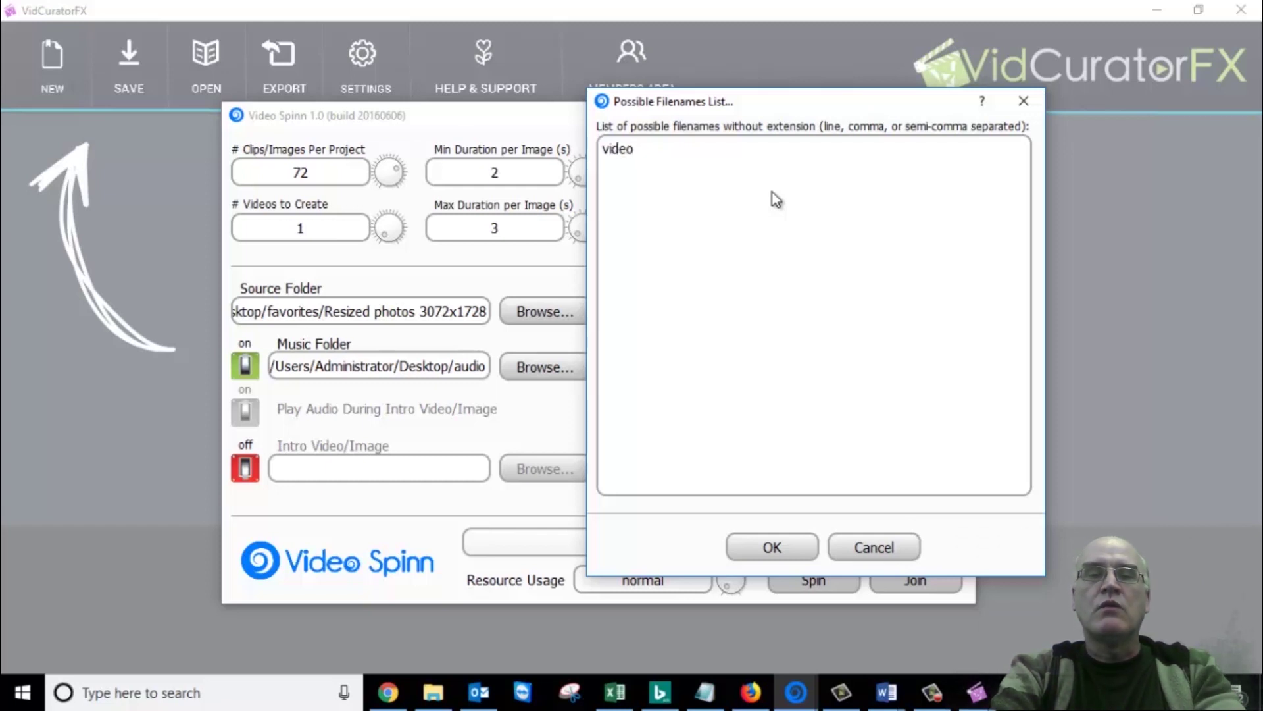
pyautogui.write('1')
pyautogui.press('Return')
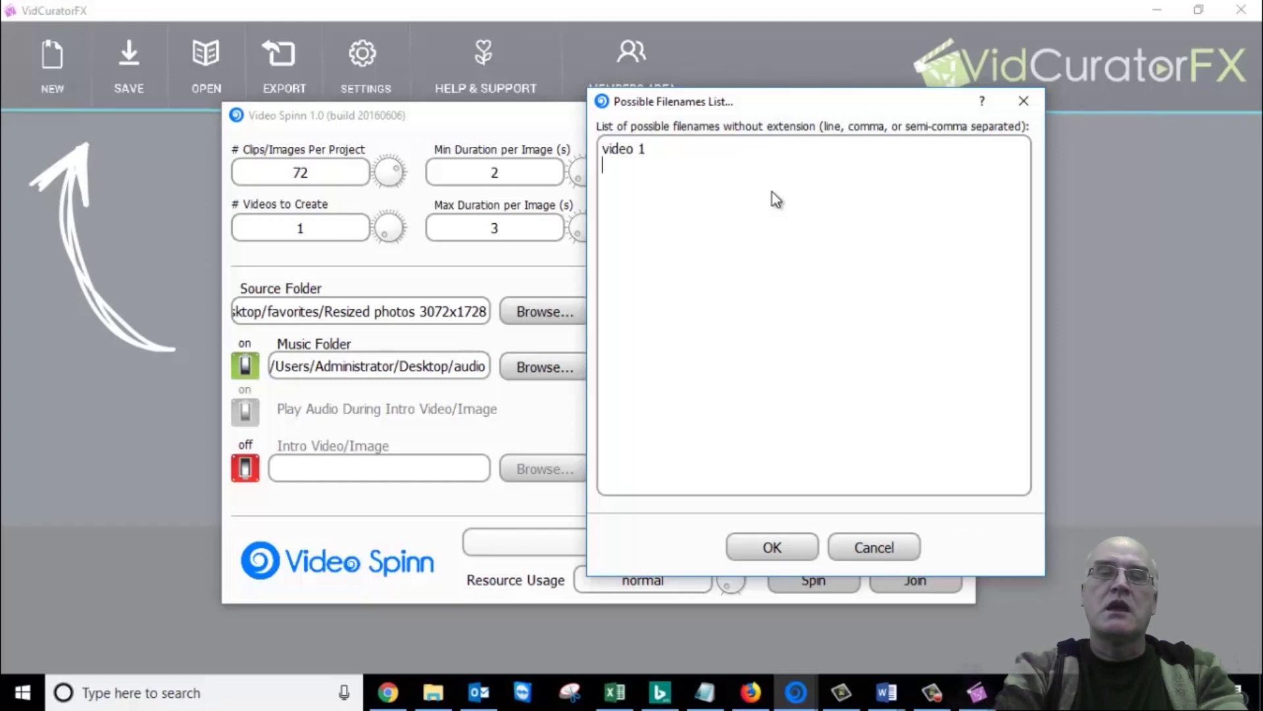
pyautogui.write('video 2')
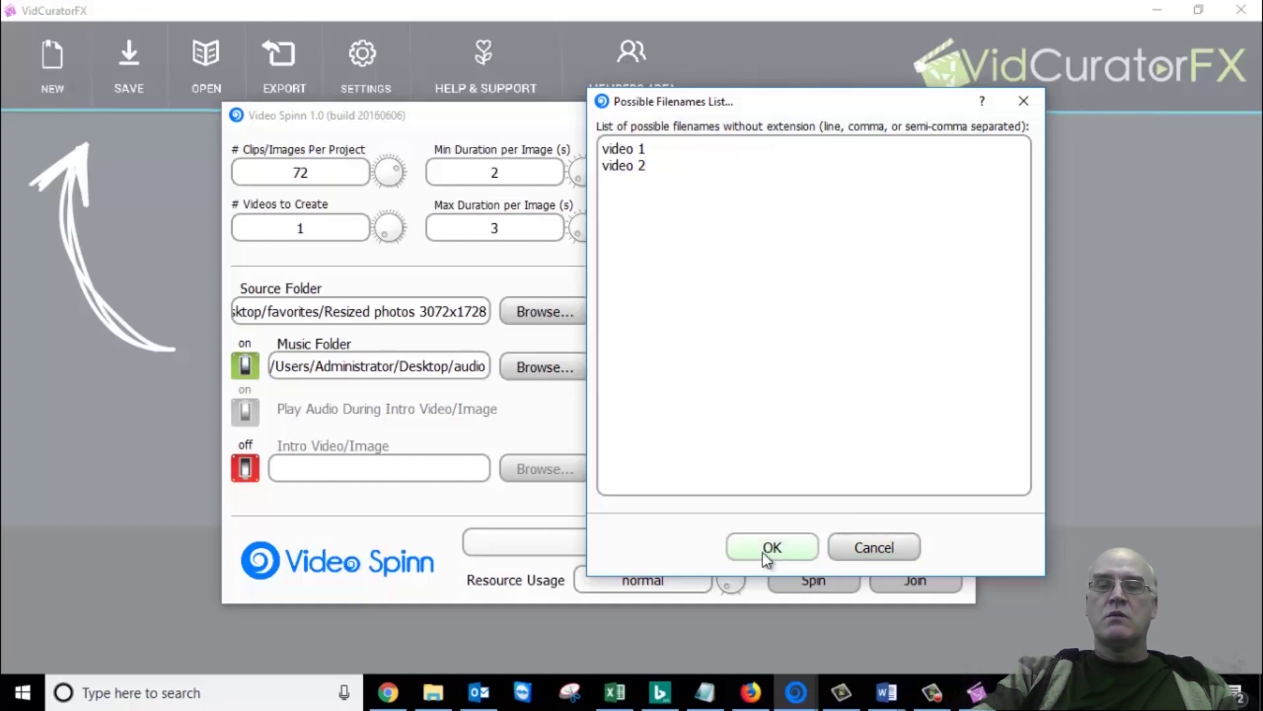
pyautogui.click(895, 553)
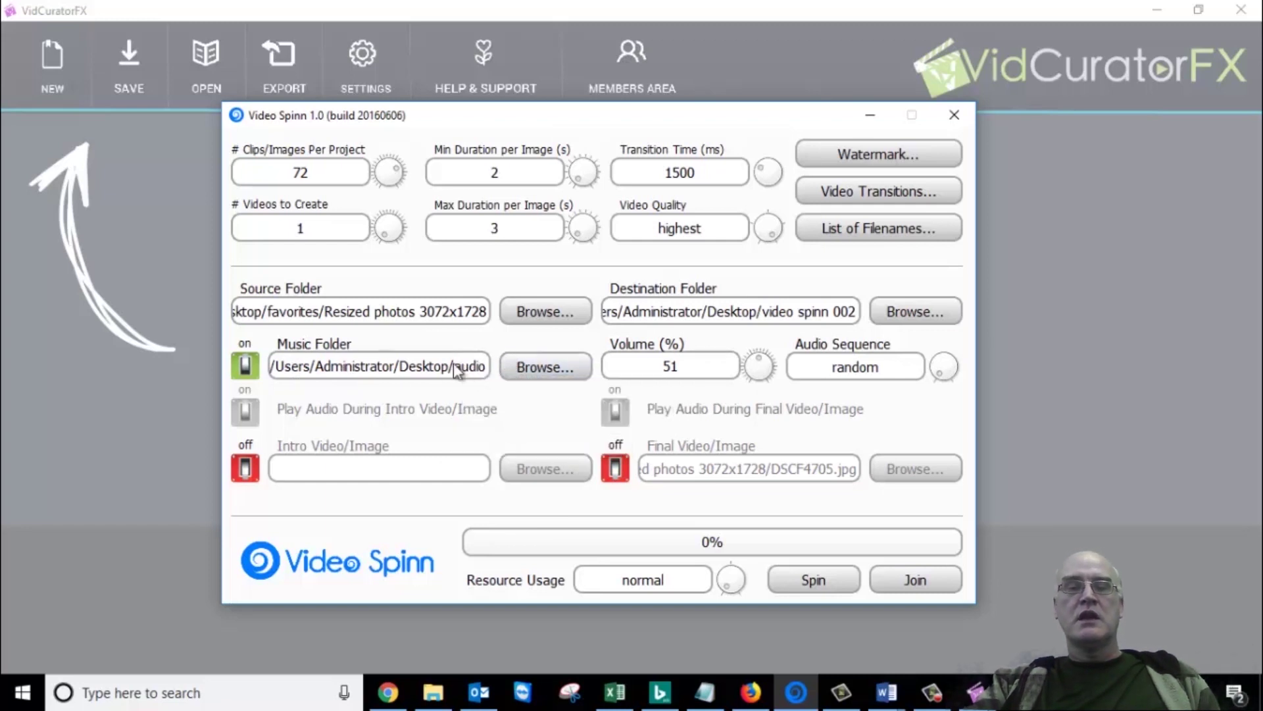
pyautogui.moveTo(834, 356)
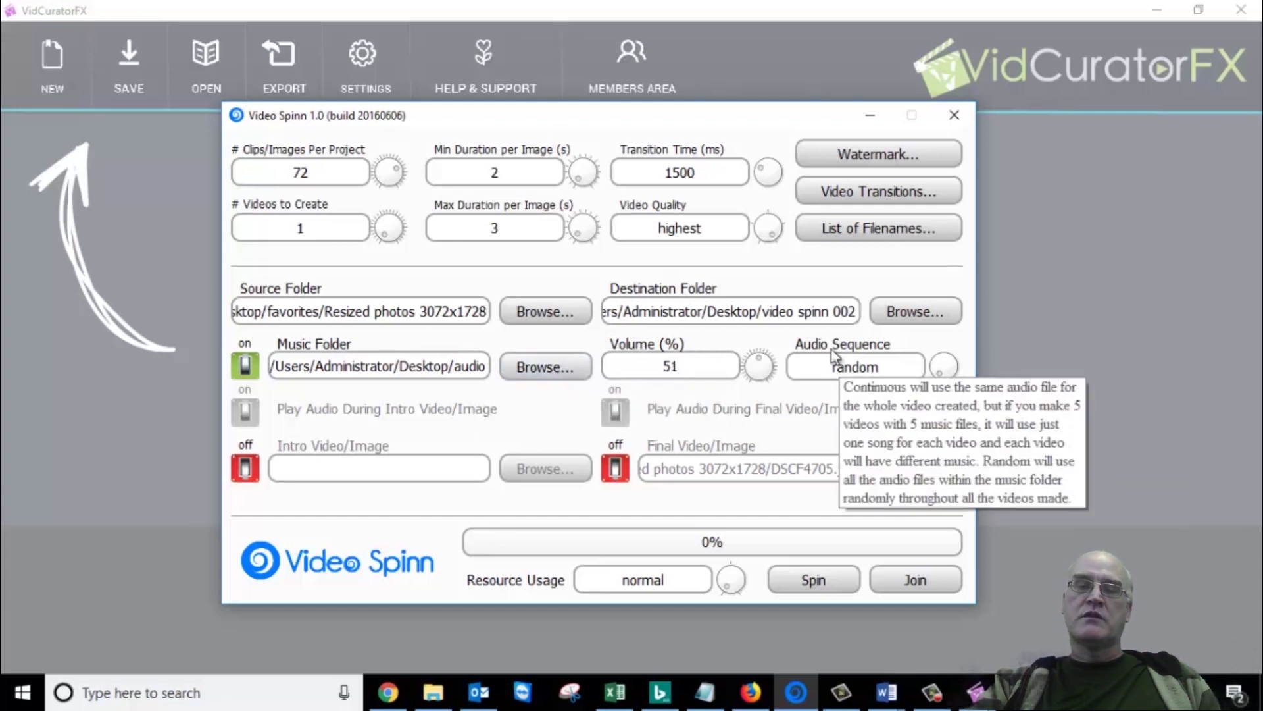
pyautogui.click(946, 368)
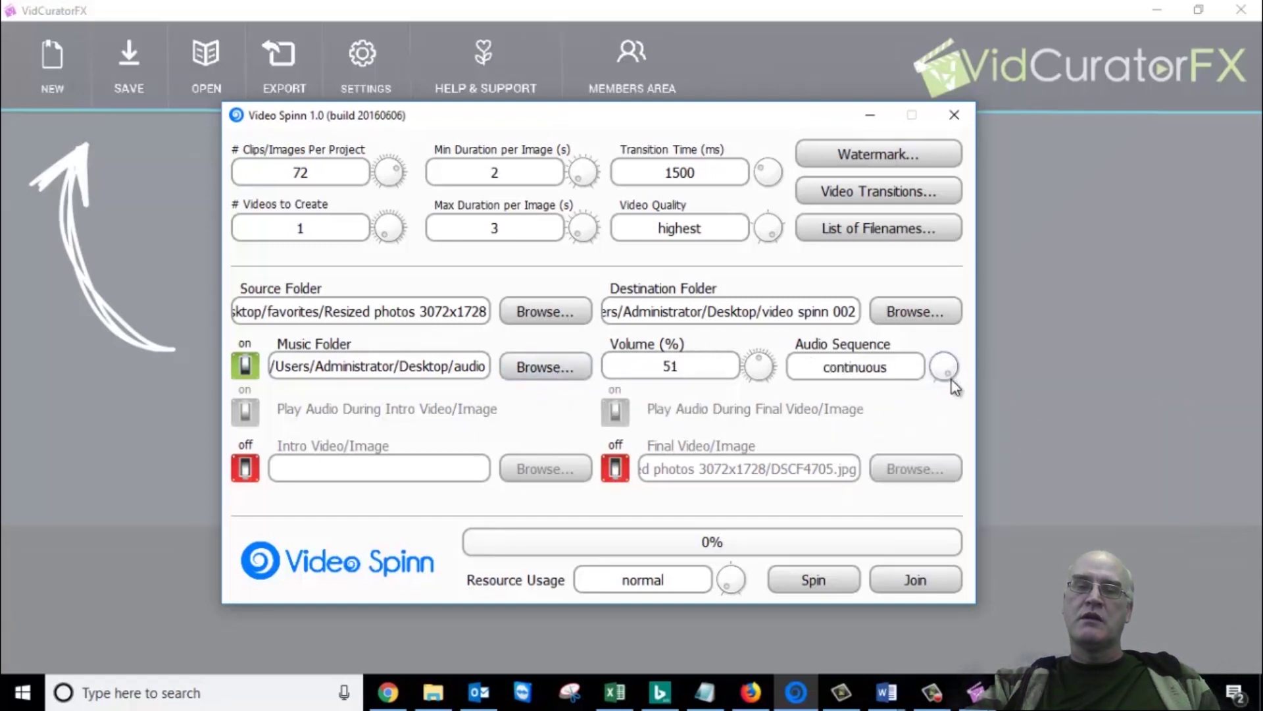
pyautogui.click(951, 381)
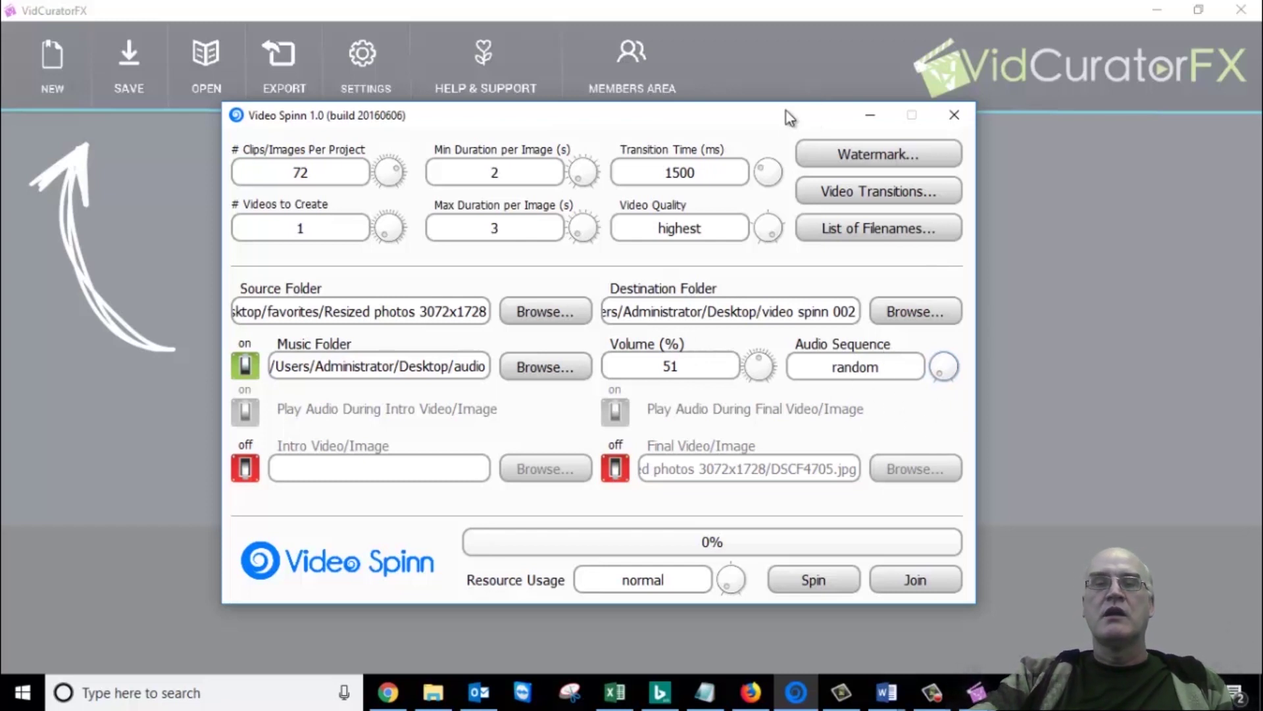
pyautogui.moveTo(788, 115); pyautogui.dragTo(773, 121)
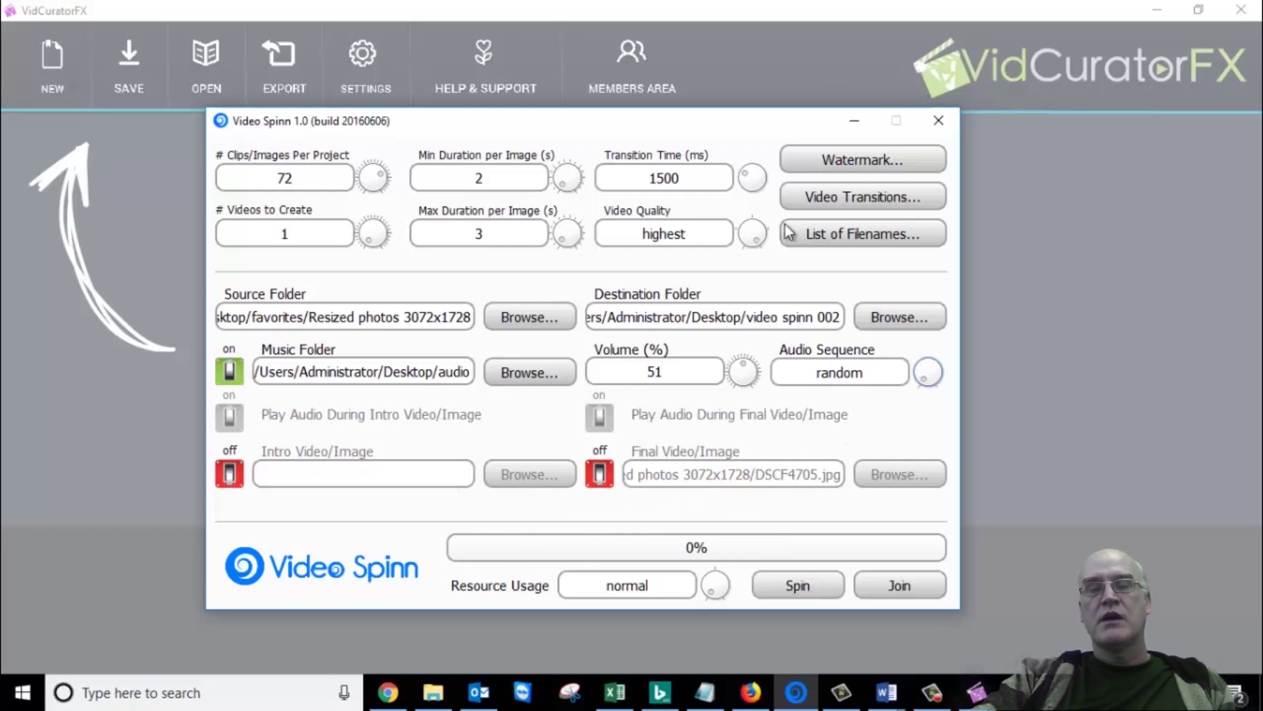
pyautogui.moveTo(730, 122); pyautogui.dragTo(767, 102)
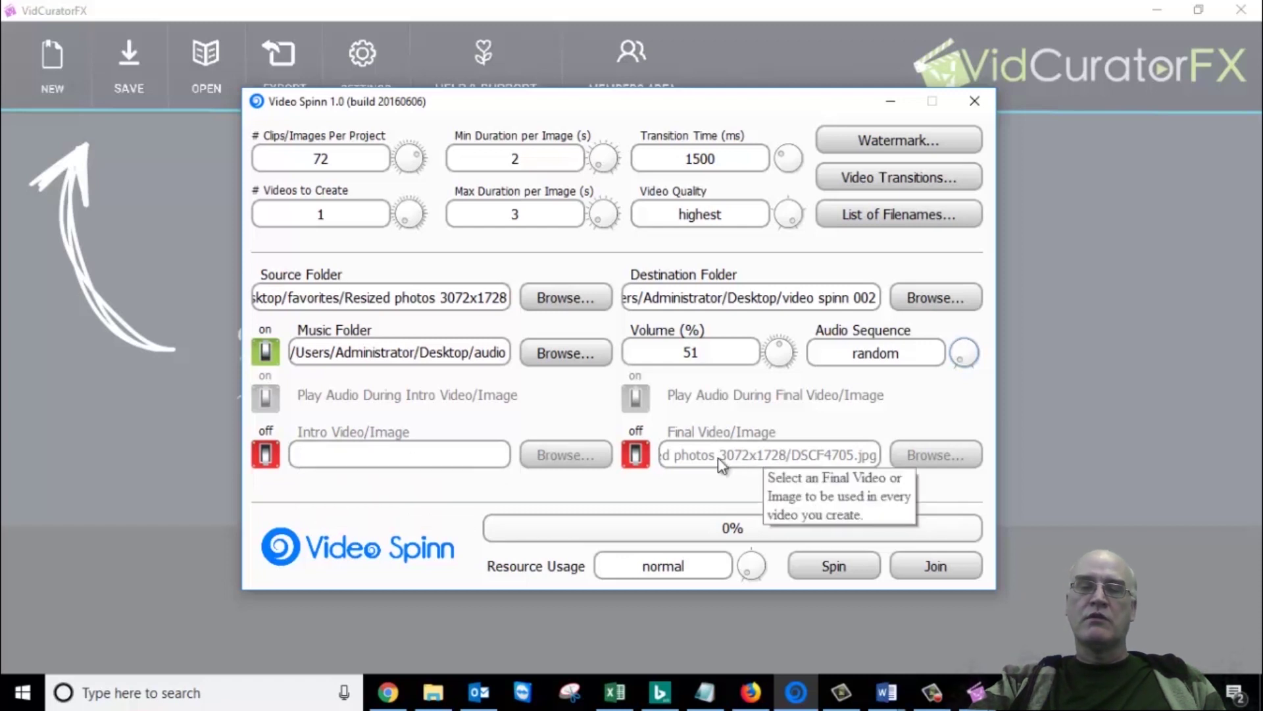
pyautogui.click(635, 454)
pyautogui.click(635, 456)
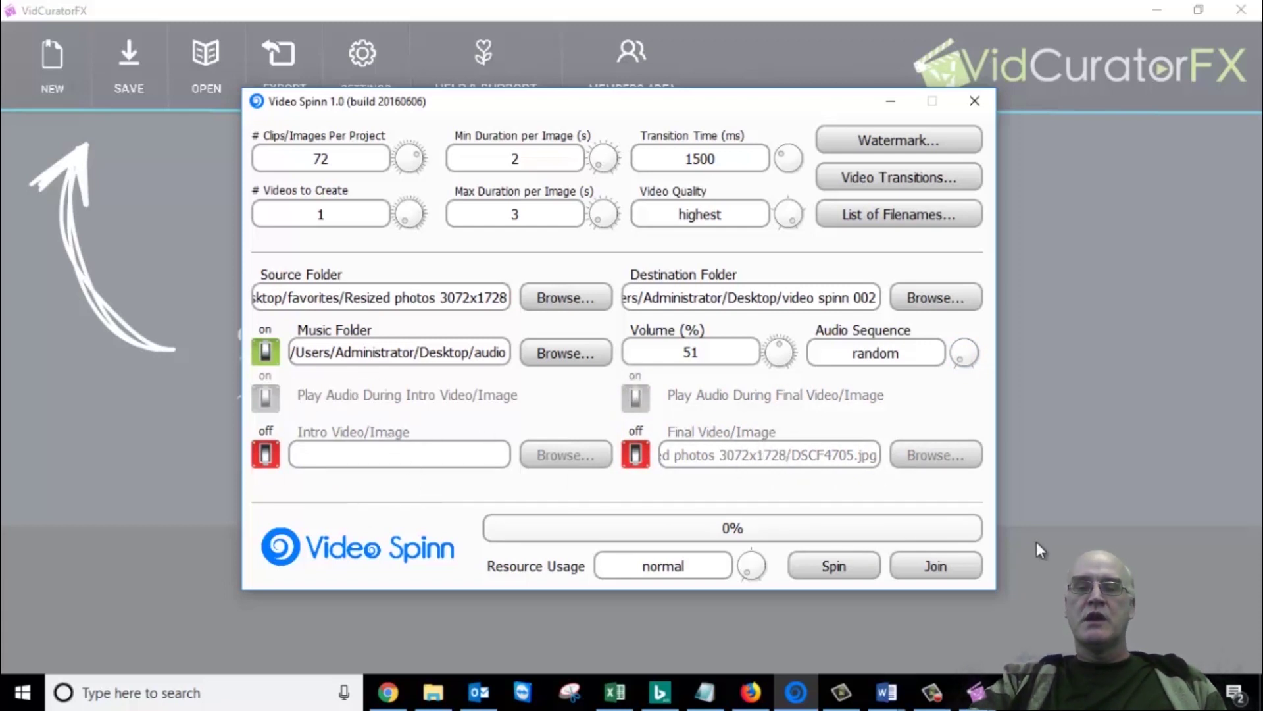
# Change clips/images per project from 72 to 5 and videos to create from 1 to 2.
pyautogui.doubleClick(327, 159)
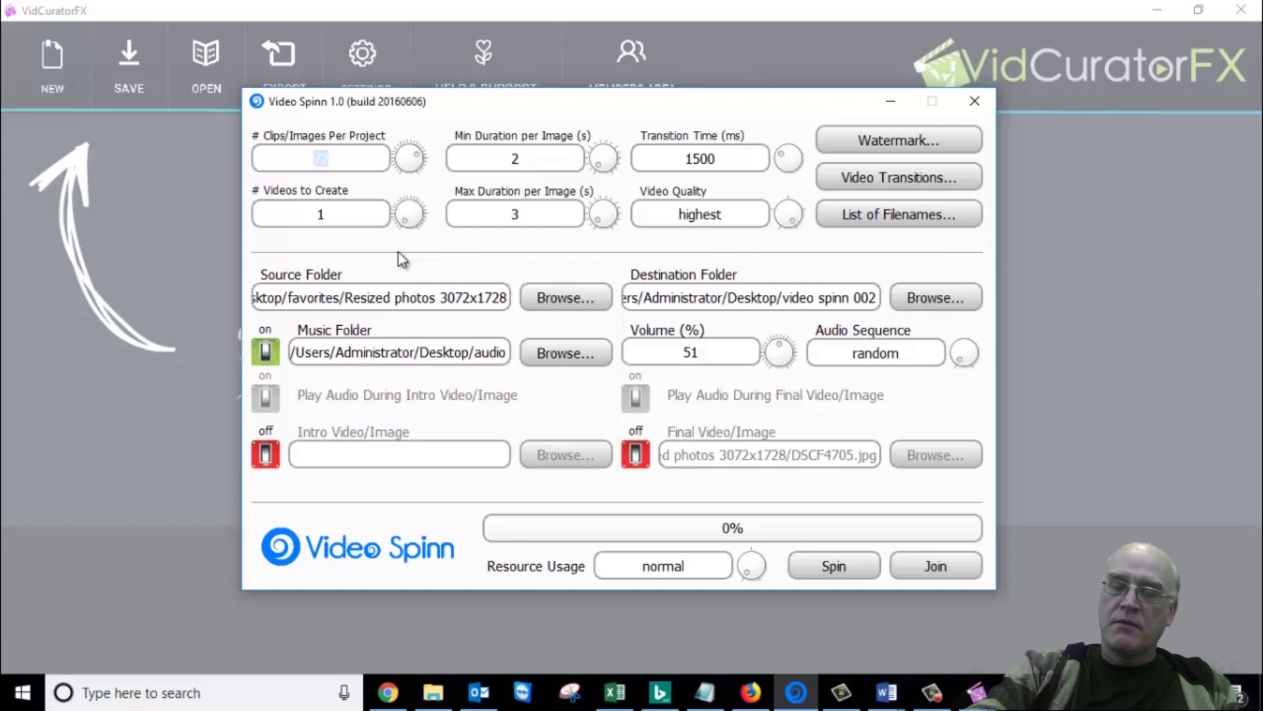
pyautogui.write('18')
pyautogui.press('BackSpace')
pyautogui.press('BackSpace')
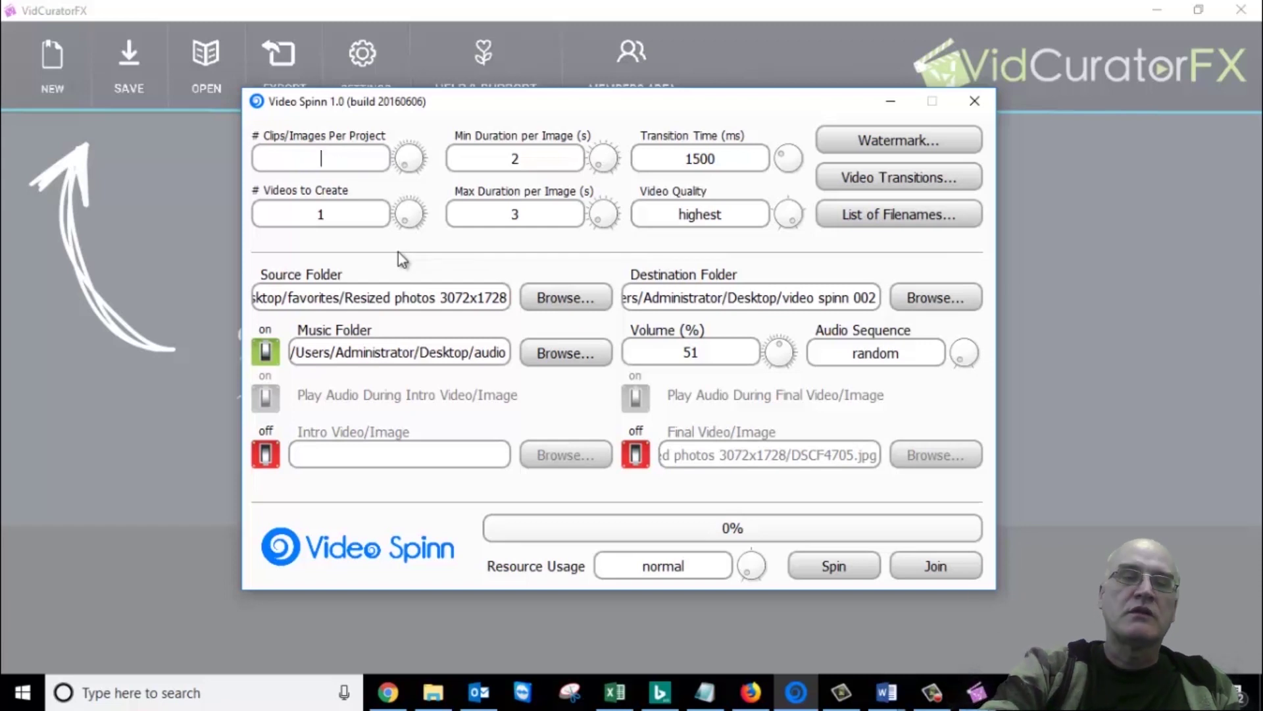
pyautogui.write('5')
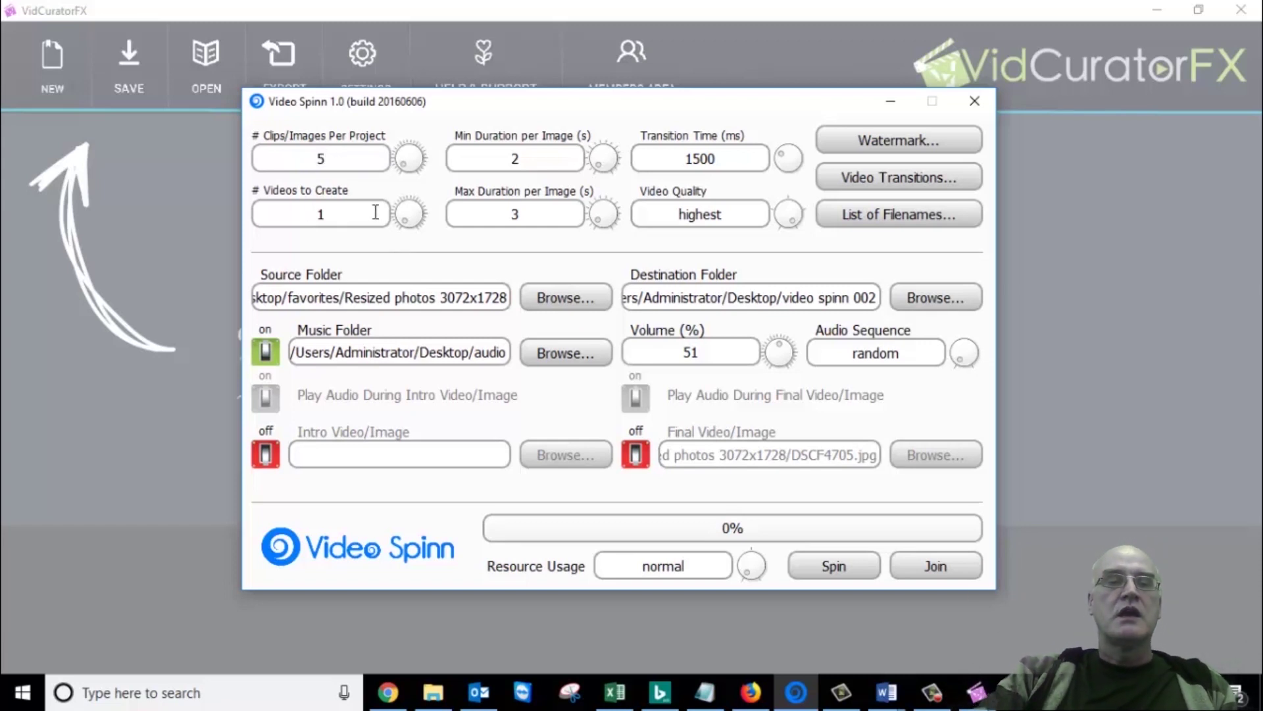
pyautogui.click(344, 210)
pyautogui.press('BackSpace')
pyautogui.write('2')
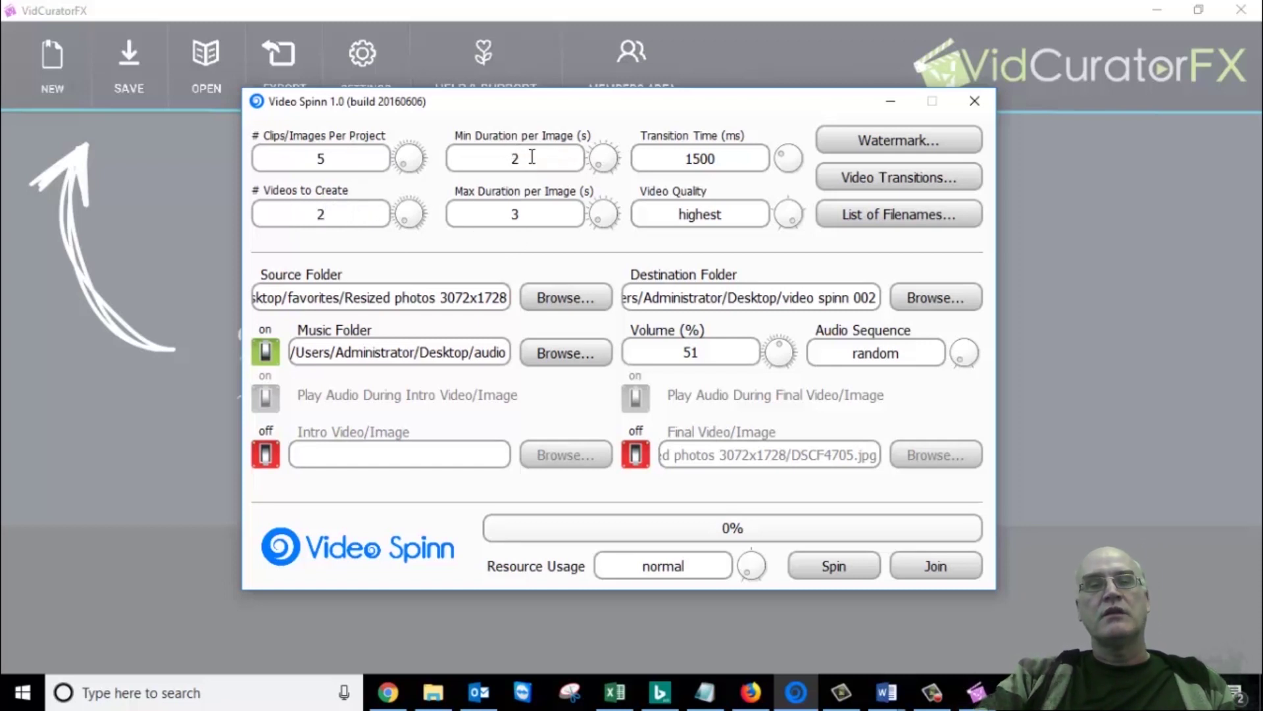
pyautogui.moveTo(529, 219)
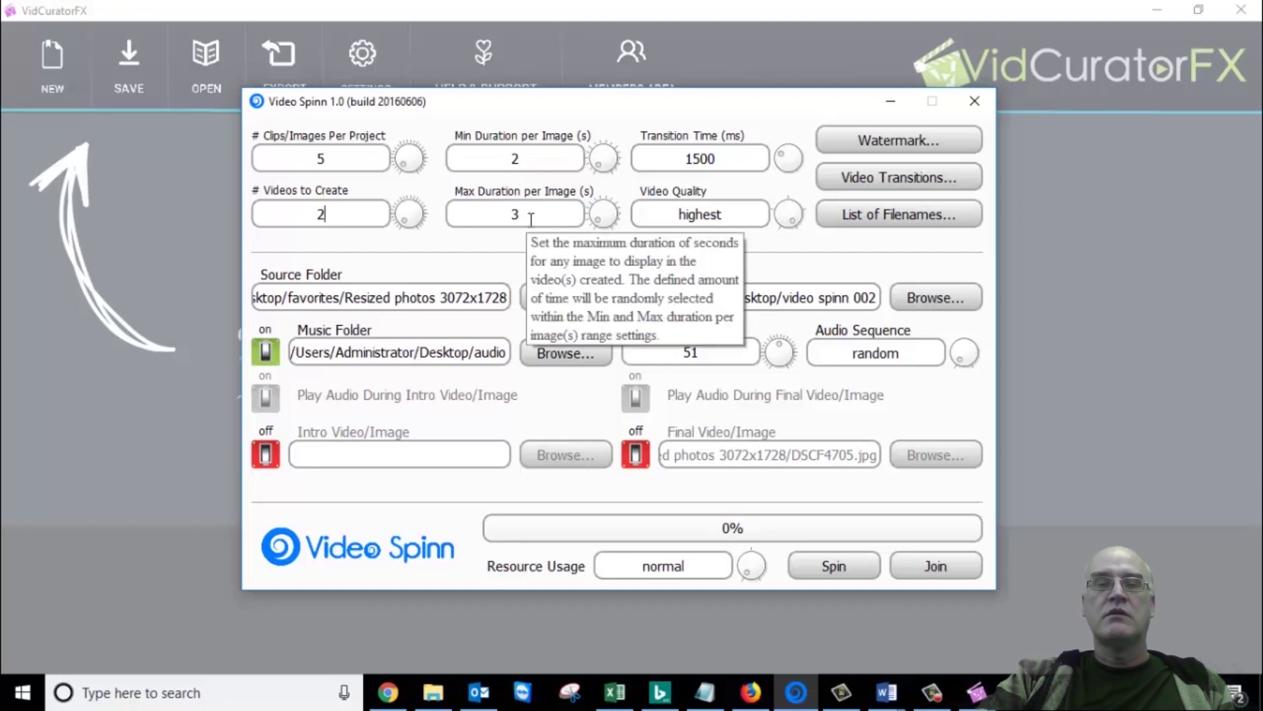
pyautogui.moveTo(780, 205)
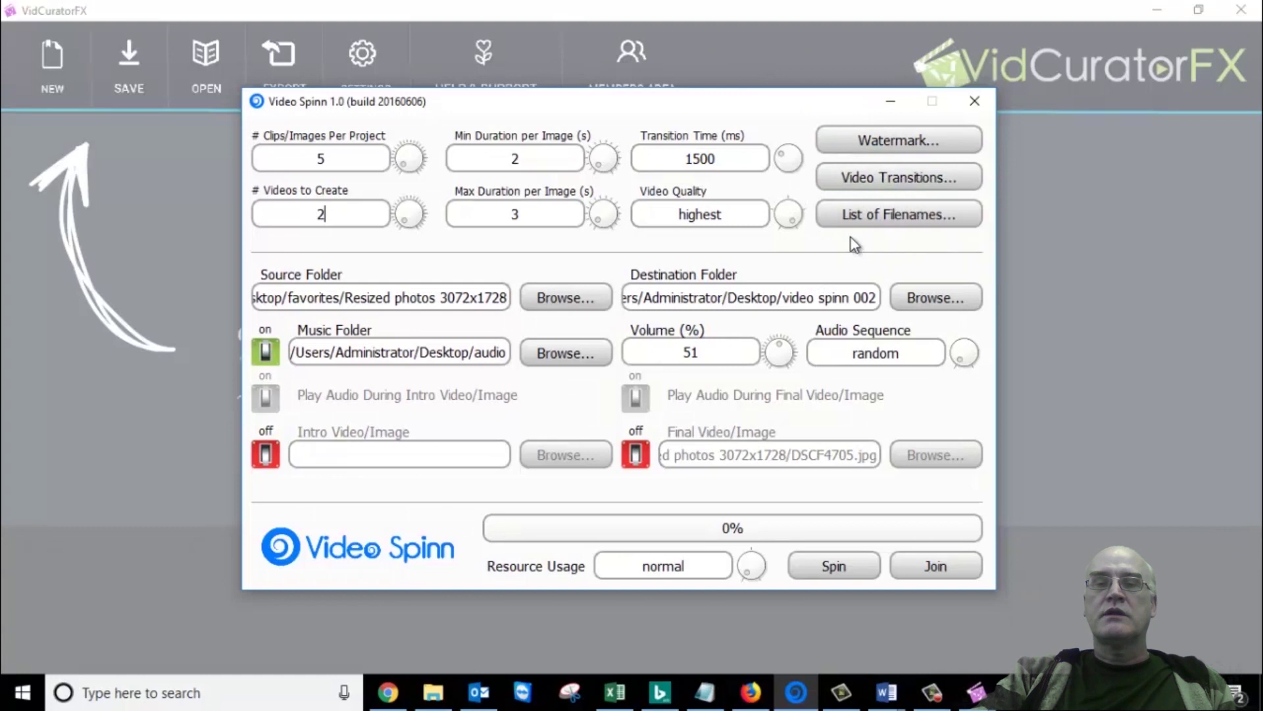
# Replace the output filenames with 'video-one' and 'video-two' and confirm the 2-name info box.
pyautogui.click(882, 221)
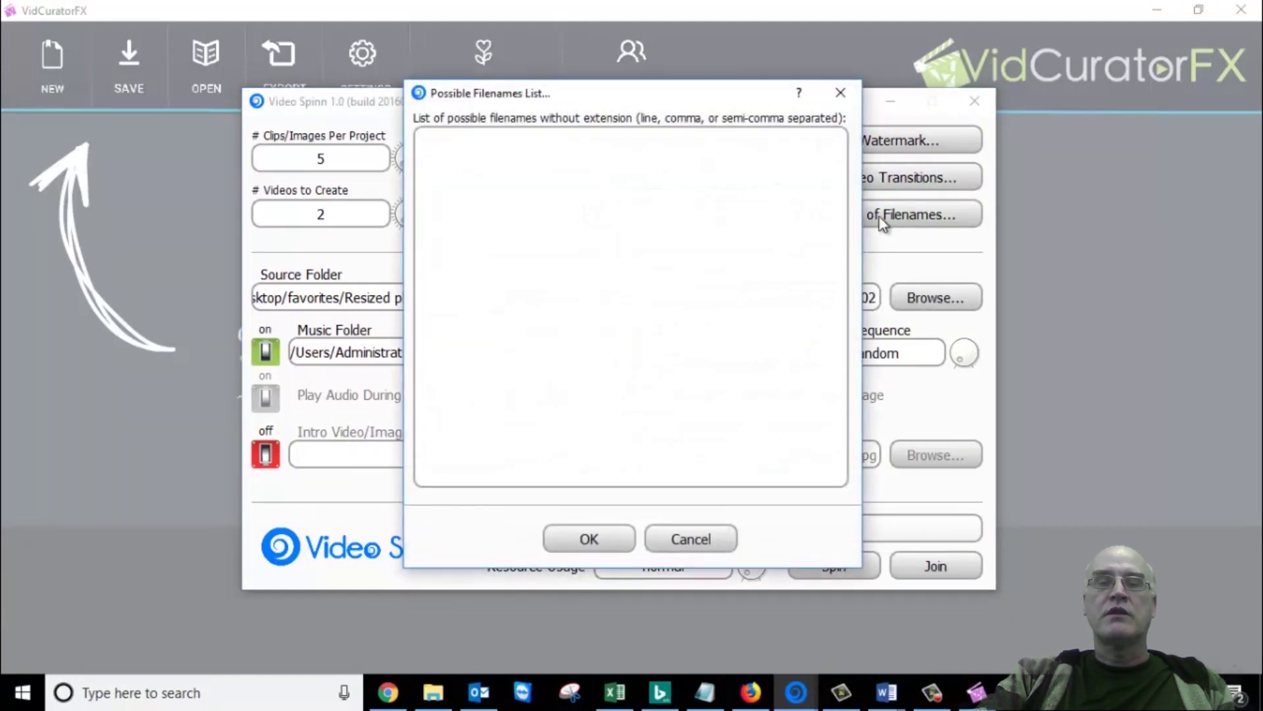
pyautogui.click(472, 152)
pyautogui.write('video')
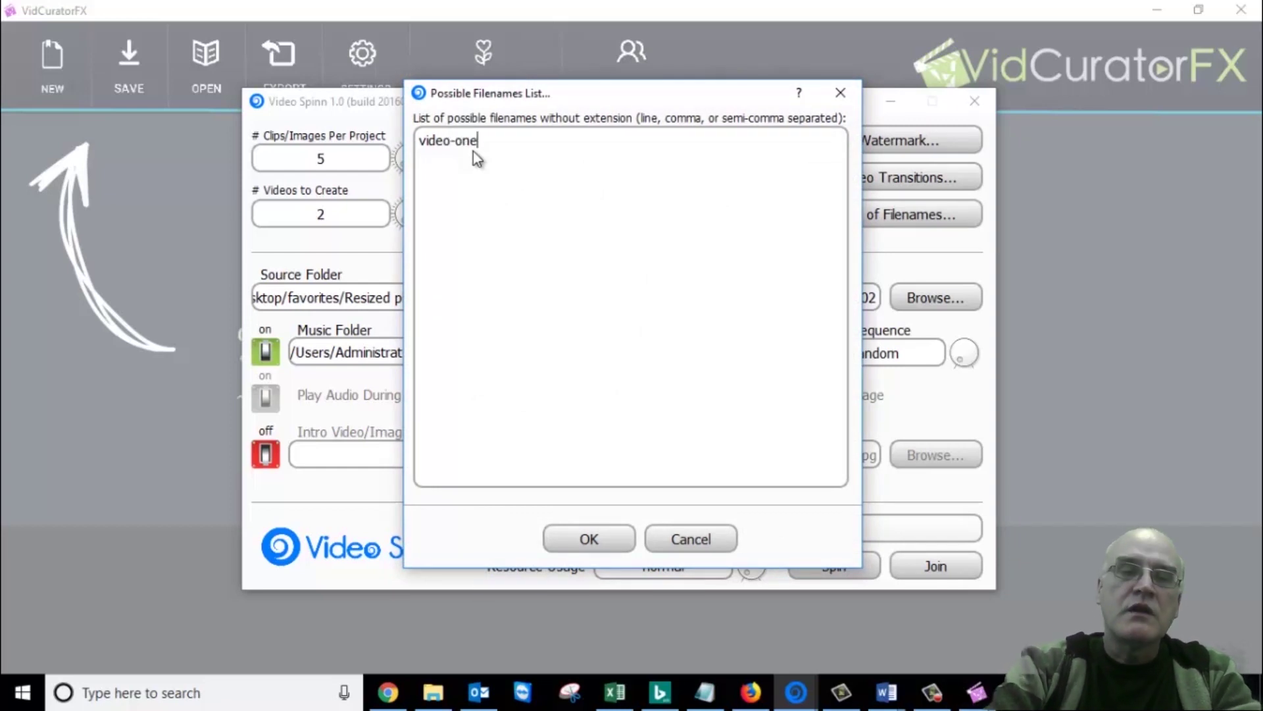
pyautogui.write('-one')
pyautogui.press('Return')
pyautogui.write('video')
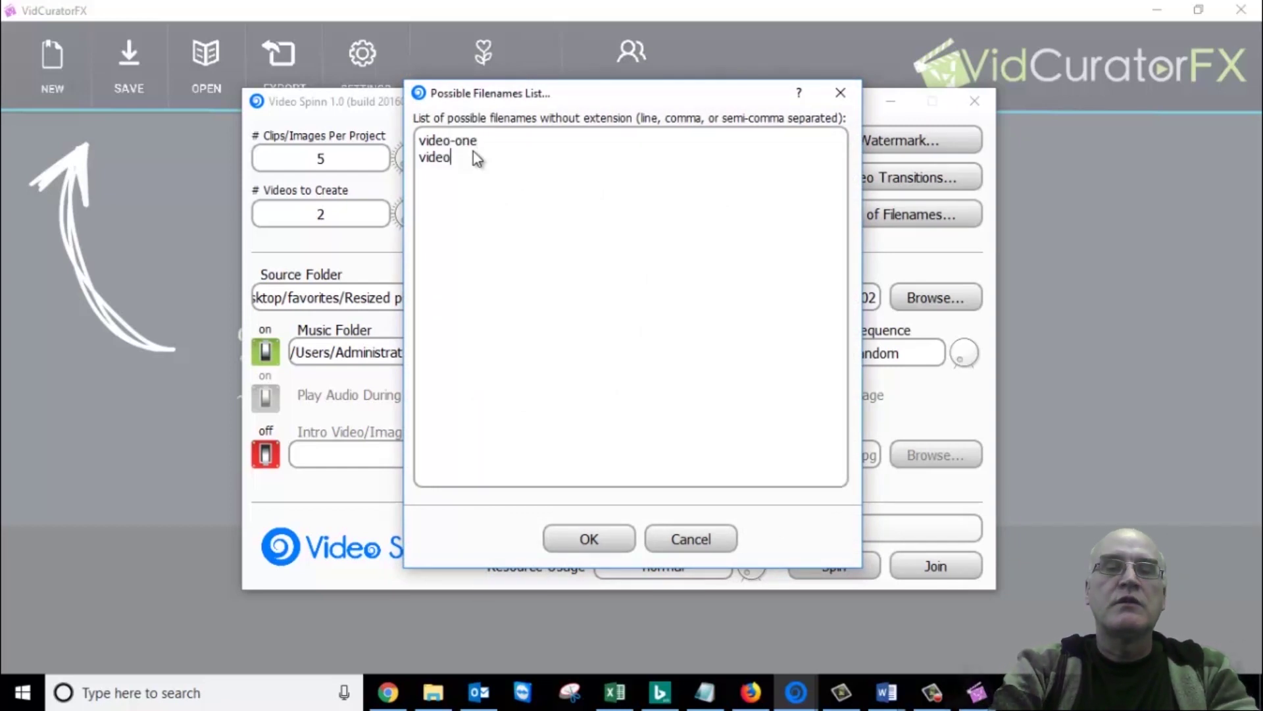
pyautogui.write('-tw')
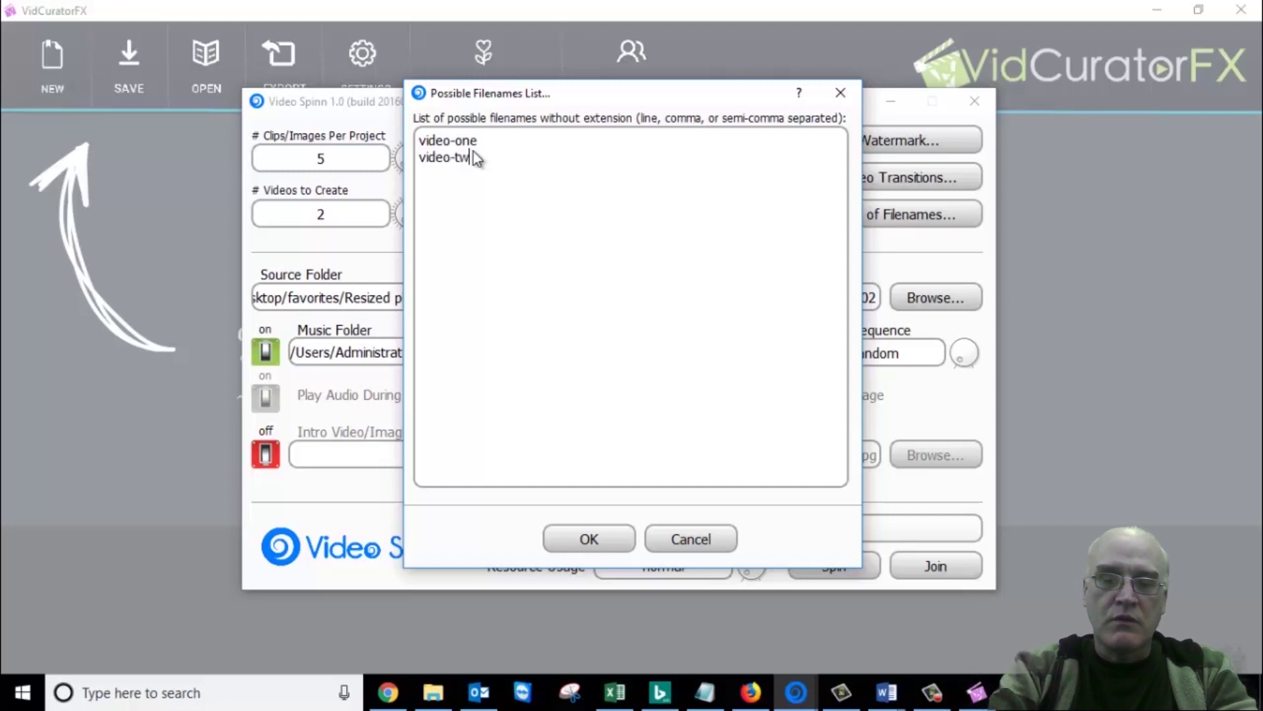
pyautogui.write('o')
pyautogui.click(594, 533)
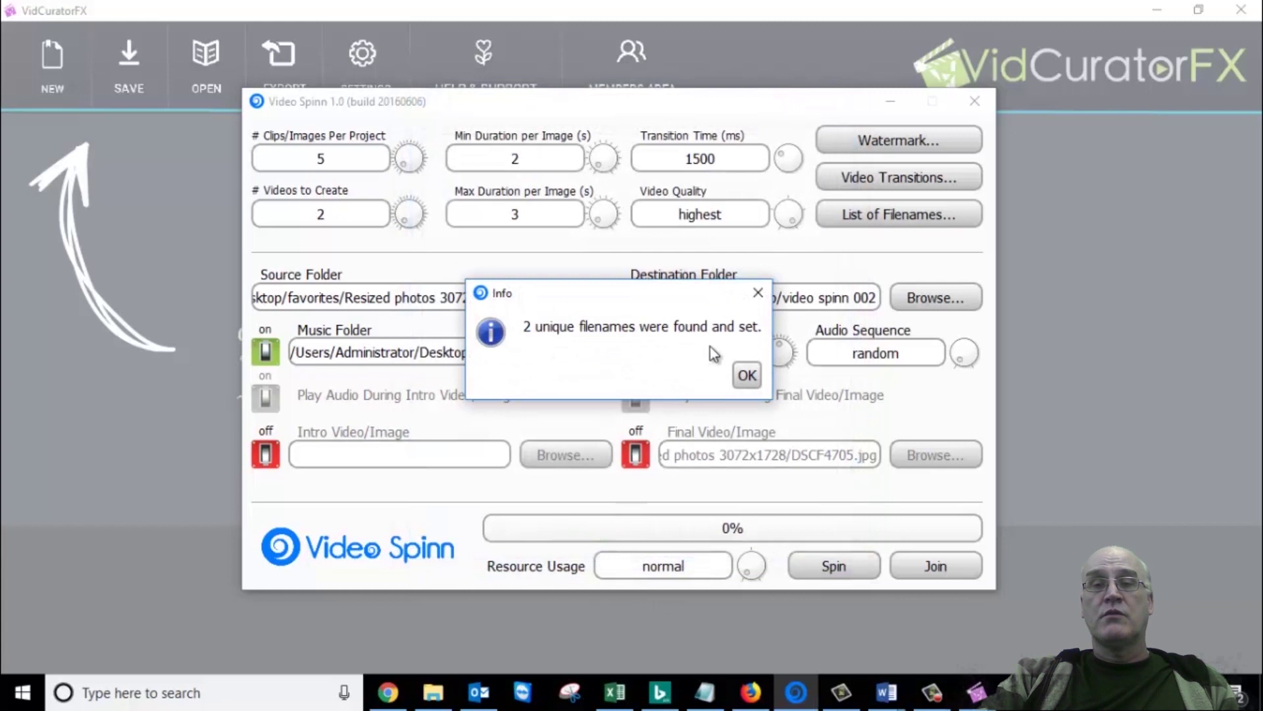
pyautogui.click(747, 374)
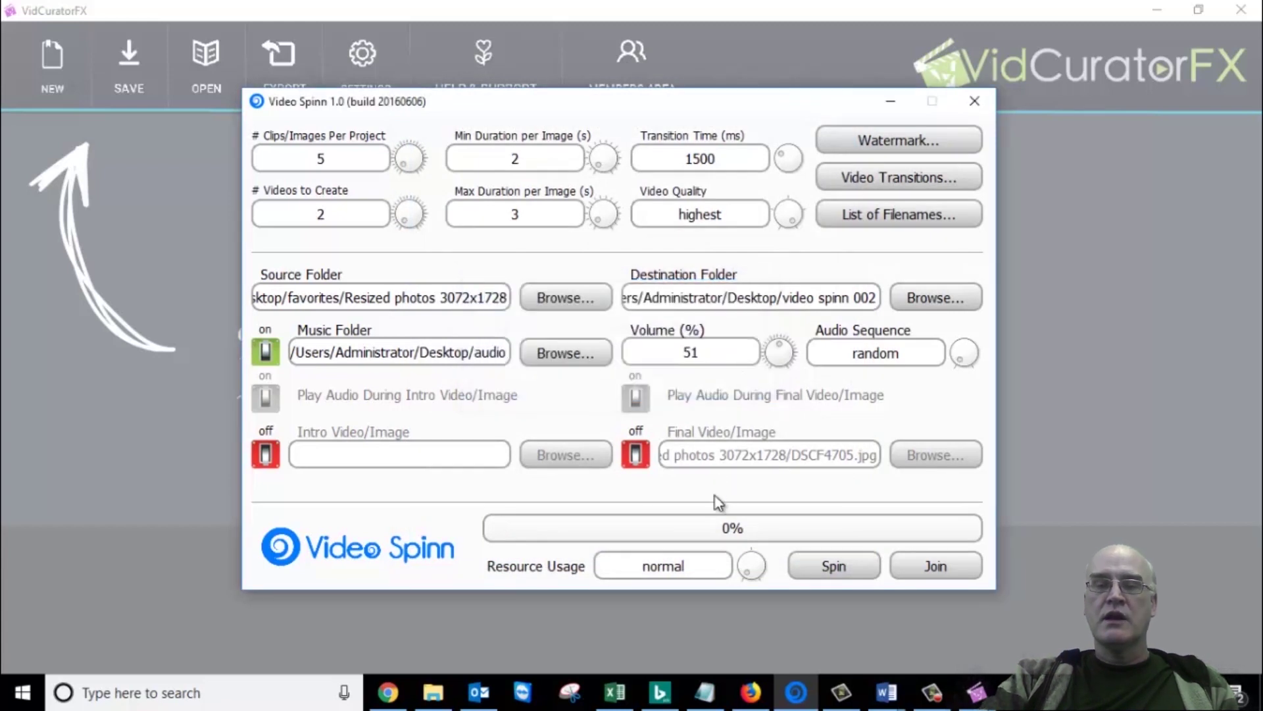
# Run the spin and let Video Spinn build both videos from the source photos.
pyautogui.click(840, 570)
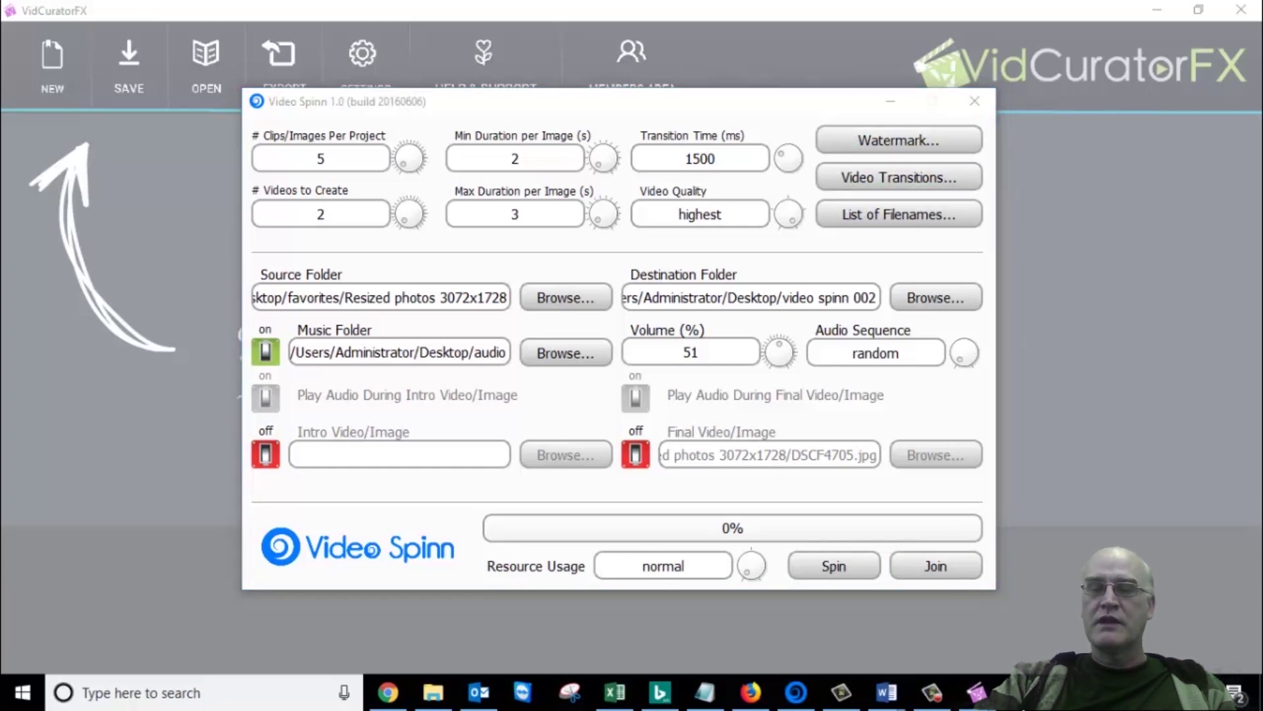
pyautogui.rightClick(1053, 692)
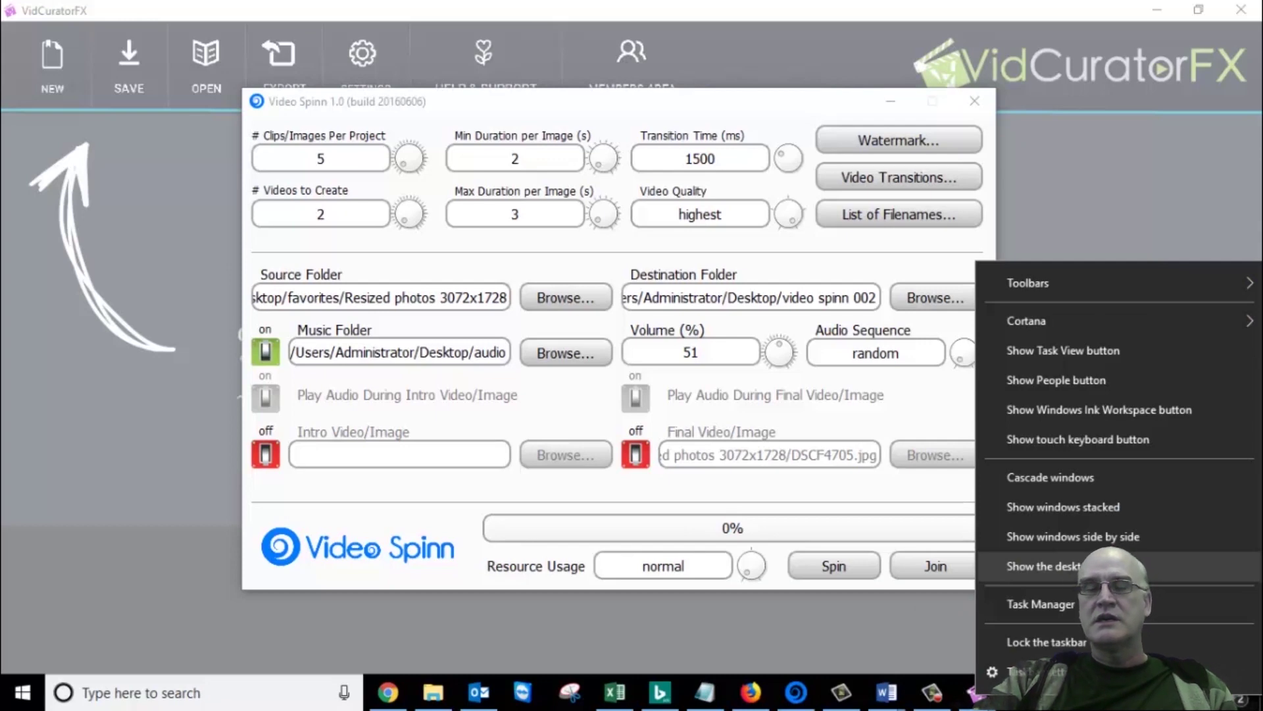
# Show the desktop and open the video spinn 002 folder holding videoone.mp4 and videotwo.mp4.
pyautogui.click(1046, 566)
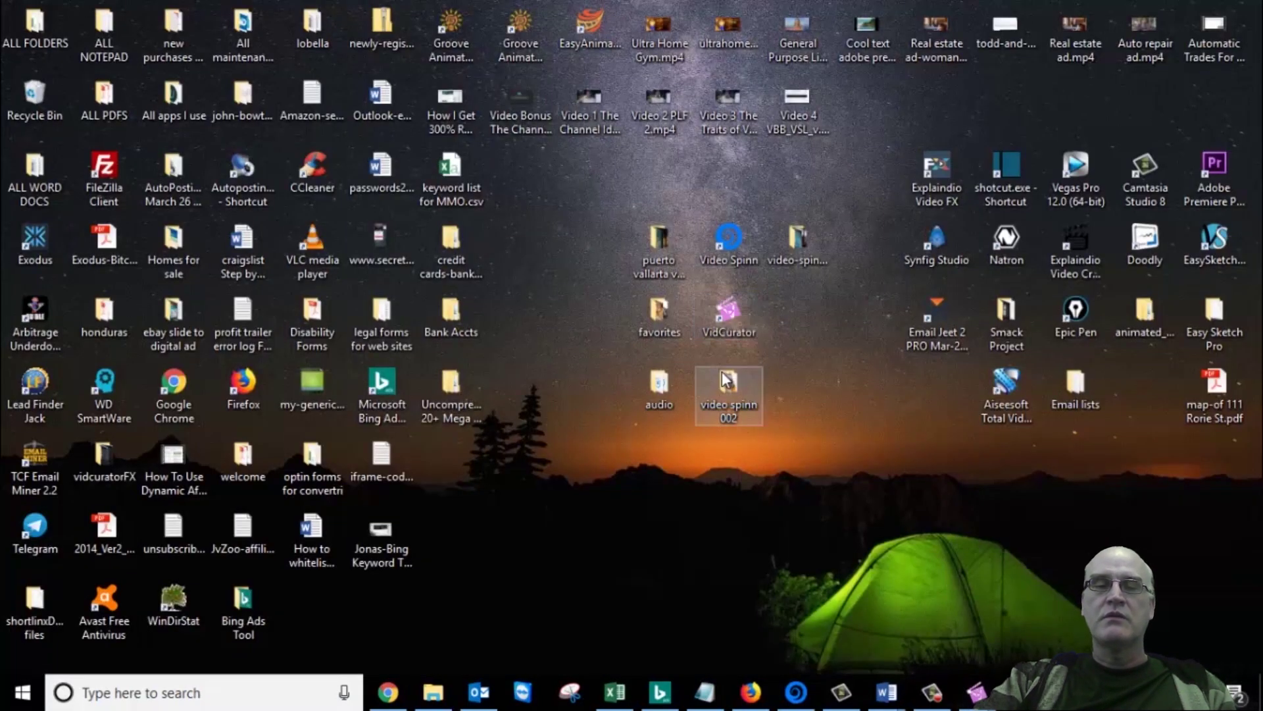
pyautogui.doubleClick(727, 381)
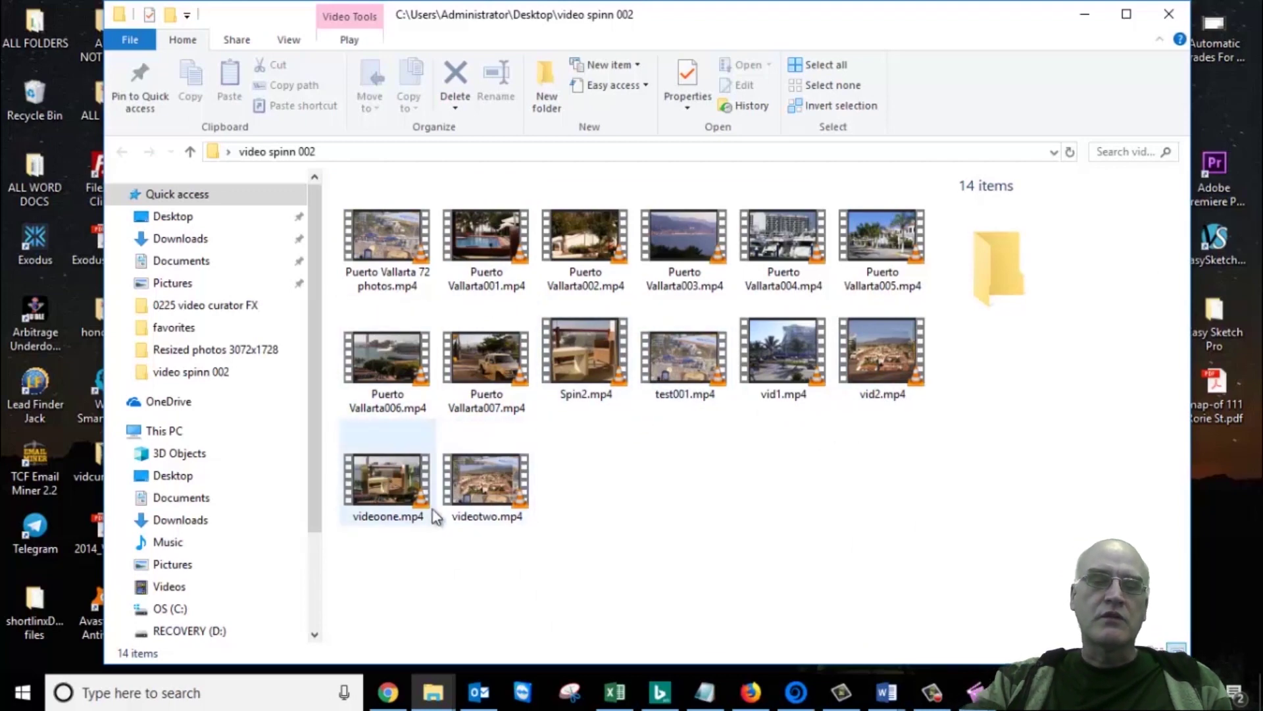
# Play videoone.mp4 full screen in VLC, then close the player.
pyautogui.click(377, 479)
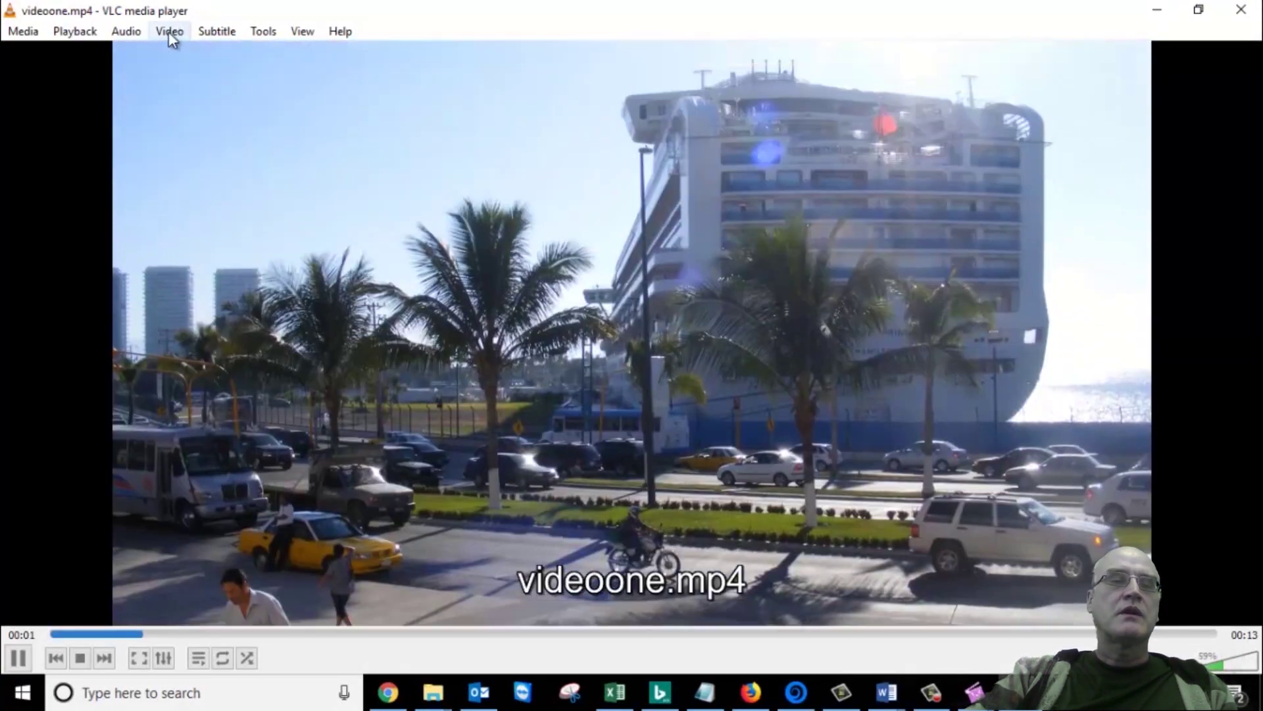
pyautogui.click(169, 31)
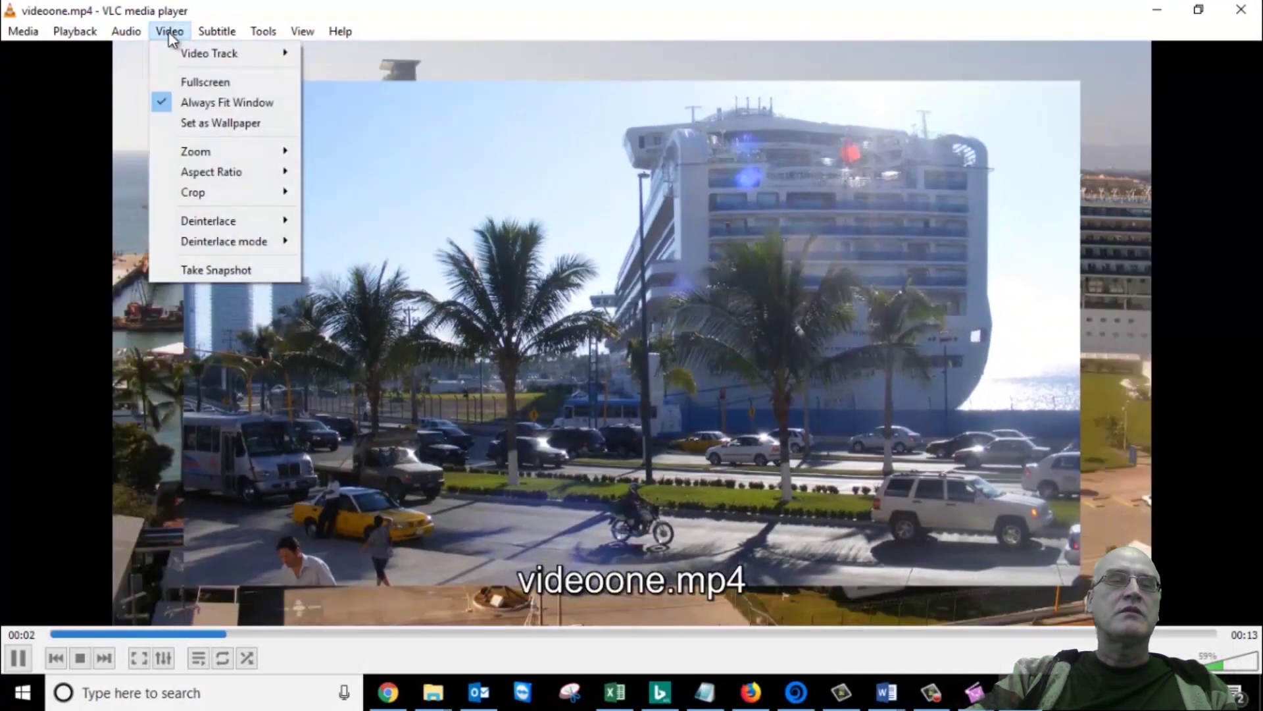
pyautogui.click(184, 81)
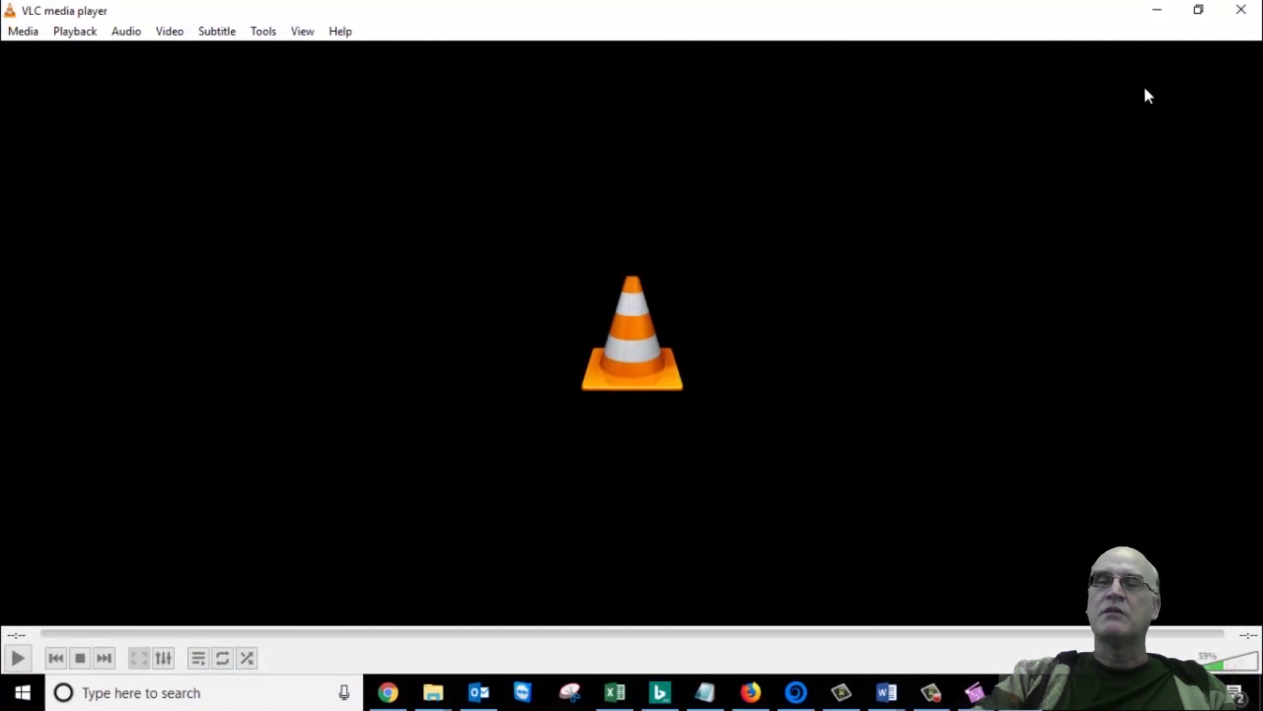
pyautogui.click(1241, 9)
# Play videotwo.mp4 in VLC, close the player, and clear the folder selection.
pyautogui.click(504, 490)
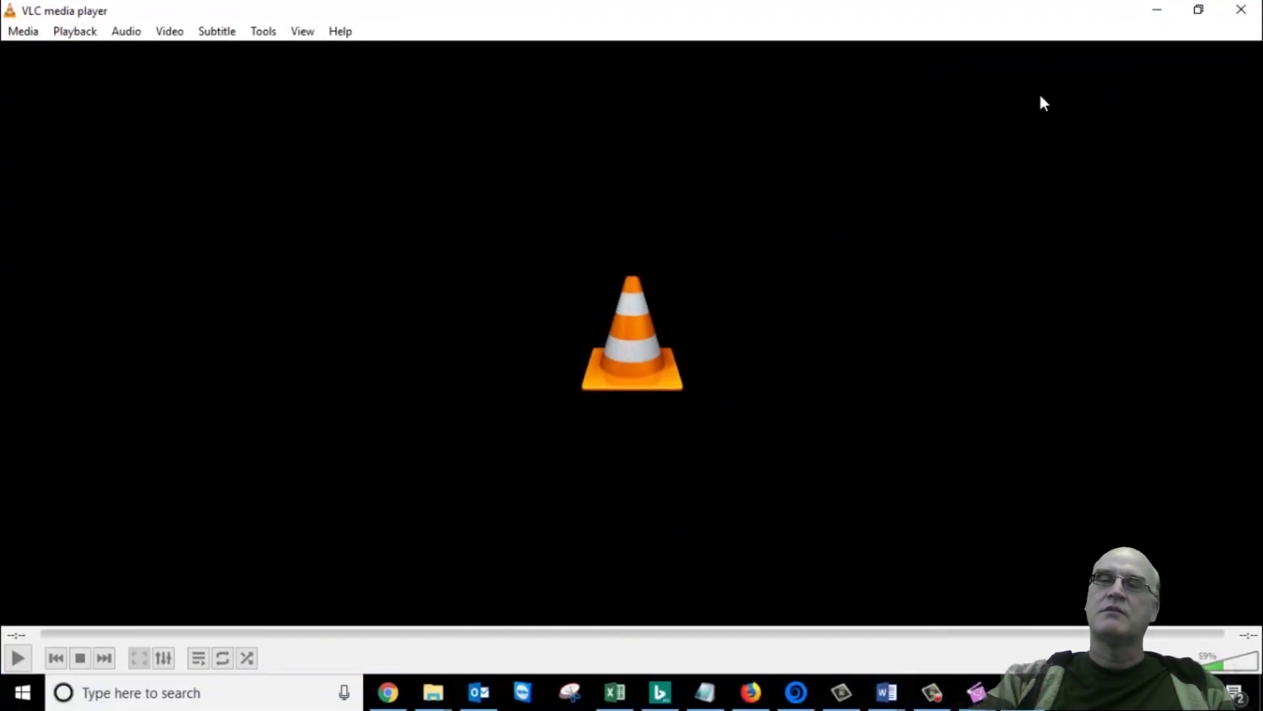
pyautogui.click(1247, 7)
pyautogui.click(705, 575)
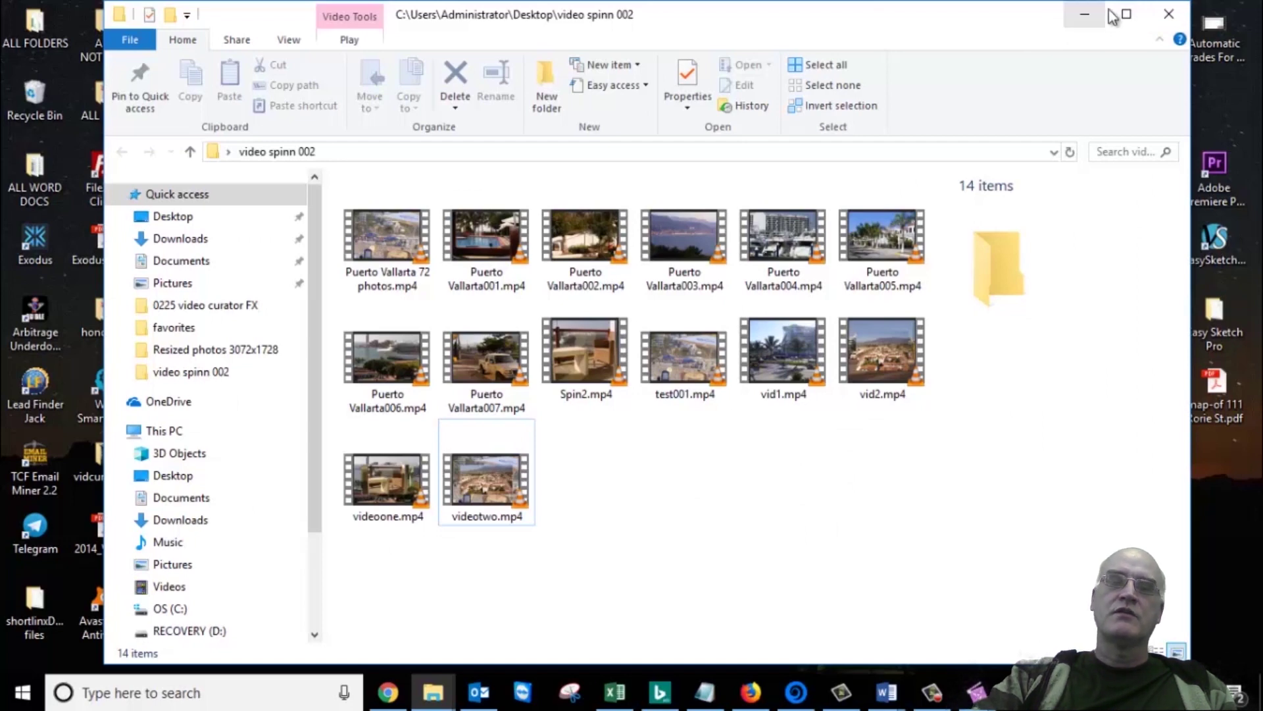
# Minimize the video spinn 002 File Explorer window.
pyautogui.click(1085, 13)
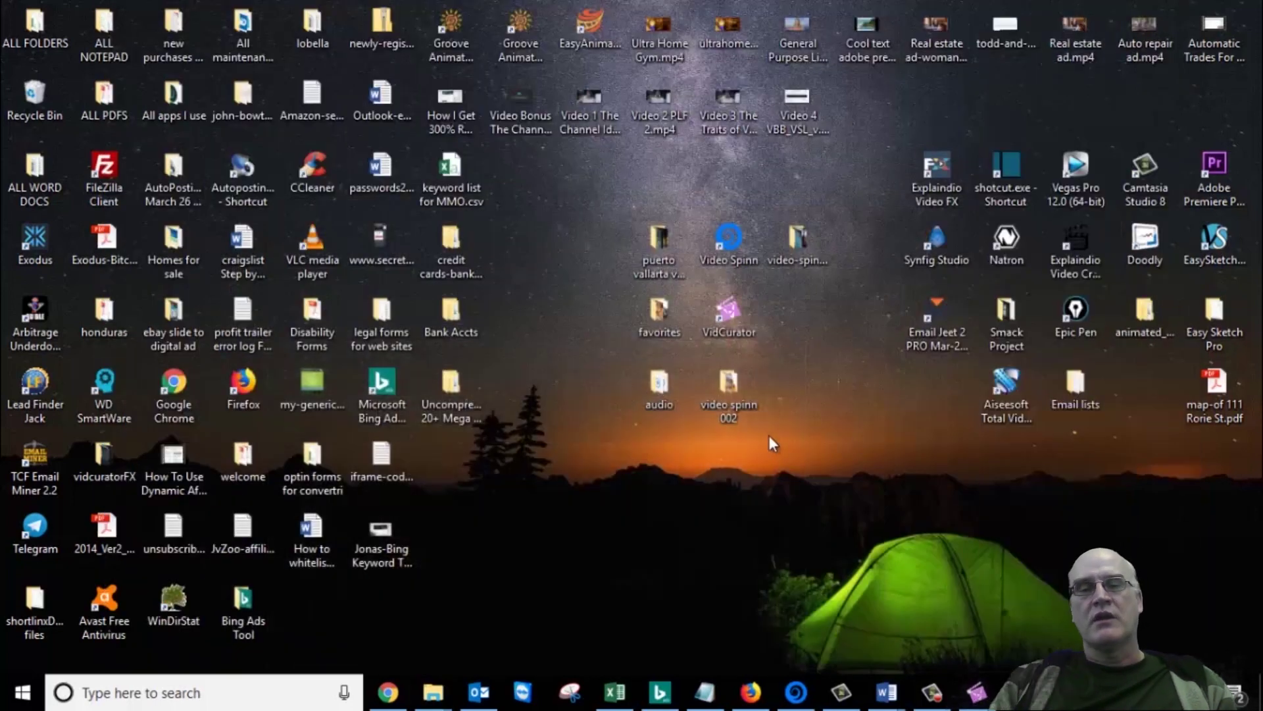